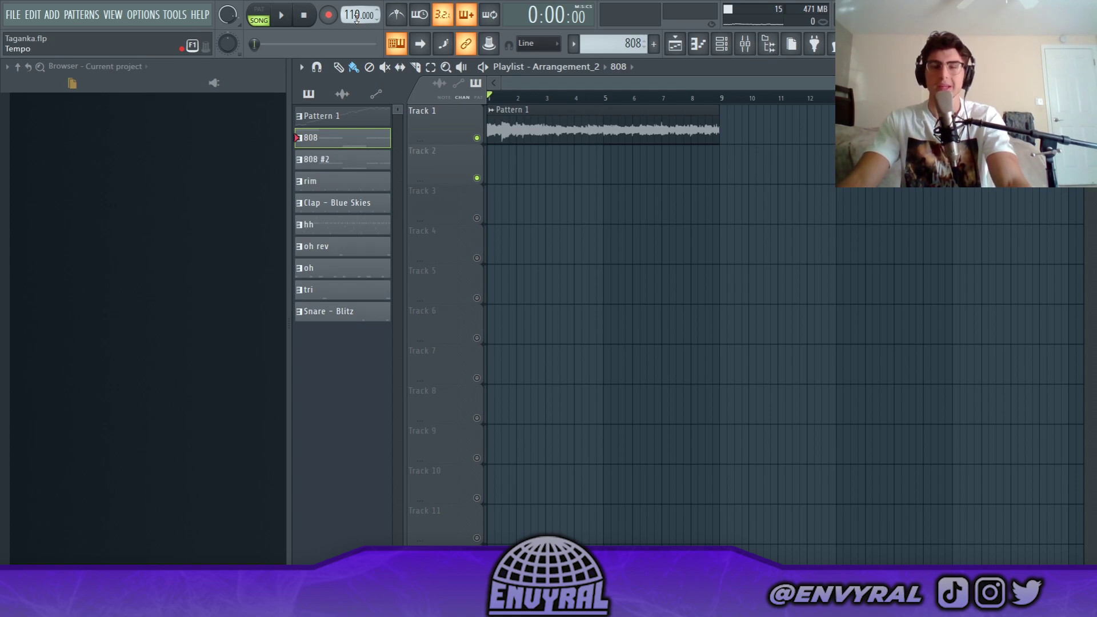
# Play the Pattern 1 melody loop on Track 1 from the start and stop playback.
pyautogui.scroll(-1, 971, 145)
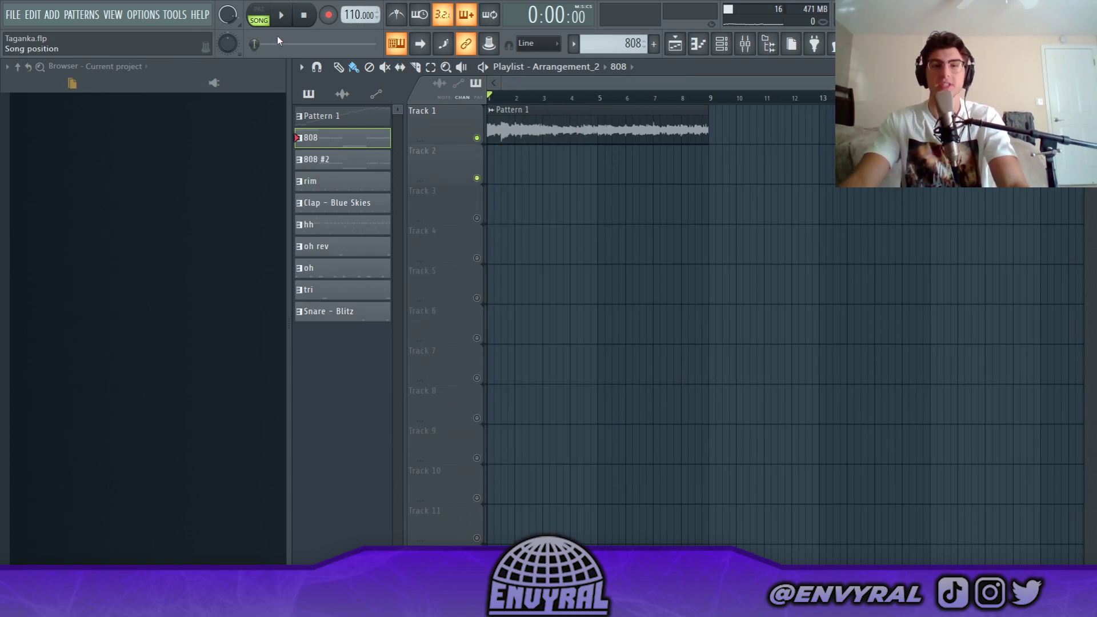
pyautogui.click(282, 17)
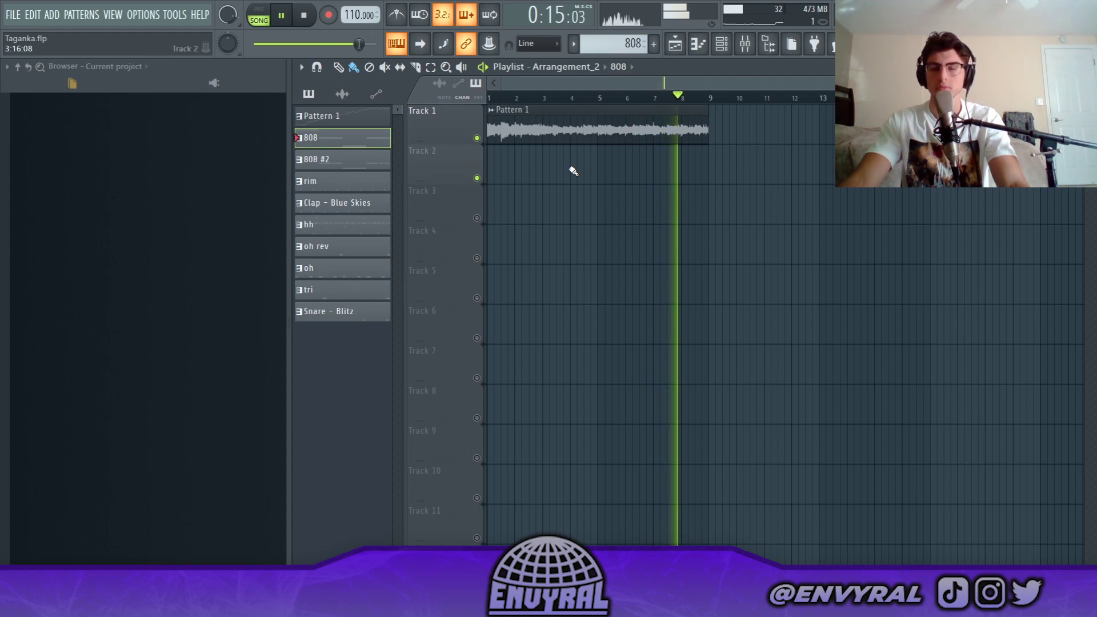
pyautogui.press('space')
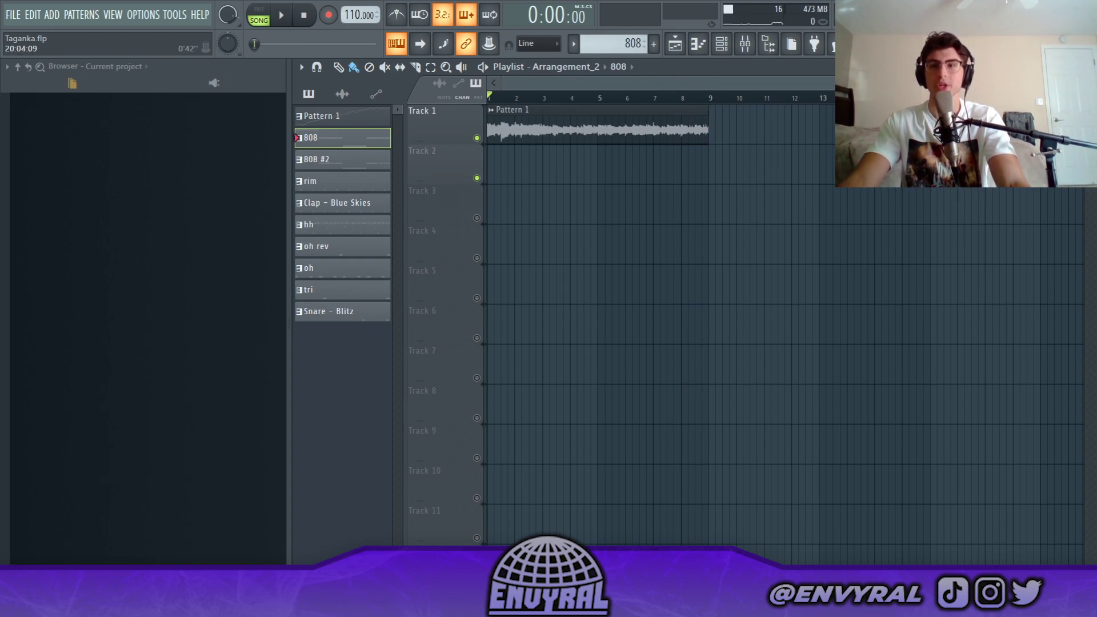
# Place the rim pattern on Track 2 from bar 1 to the melody's end and listen to both.
pyautogui.scroll(-1, 1019, 149)
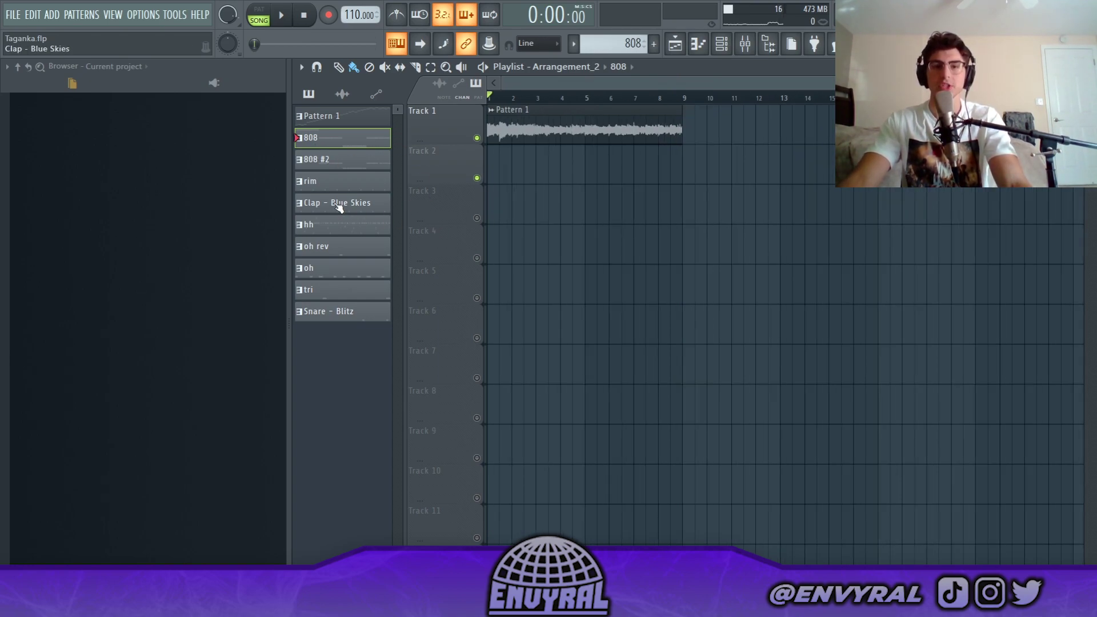
pyautogui.moveTo(376, 186); pyautogui.dragTo(498, 166)
pyautogui.press('space')
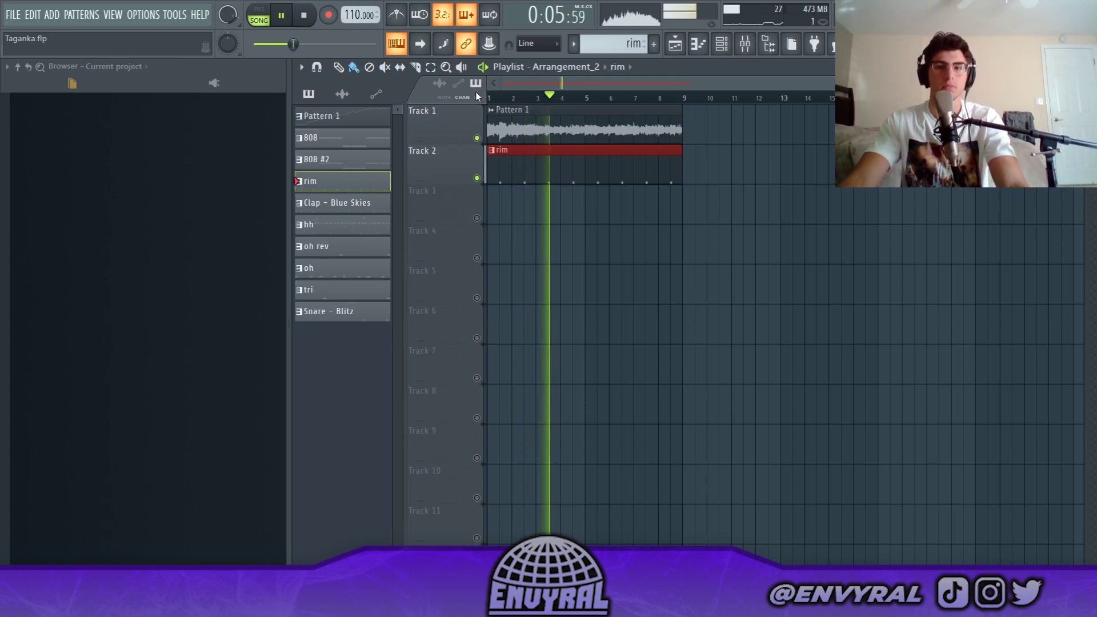
pyautogui.press('space')
# Place the 808 pattern on Track 3 at bar 1 and open it in the piano roll.
pyautogui.click(320, 138)
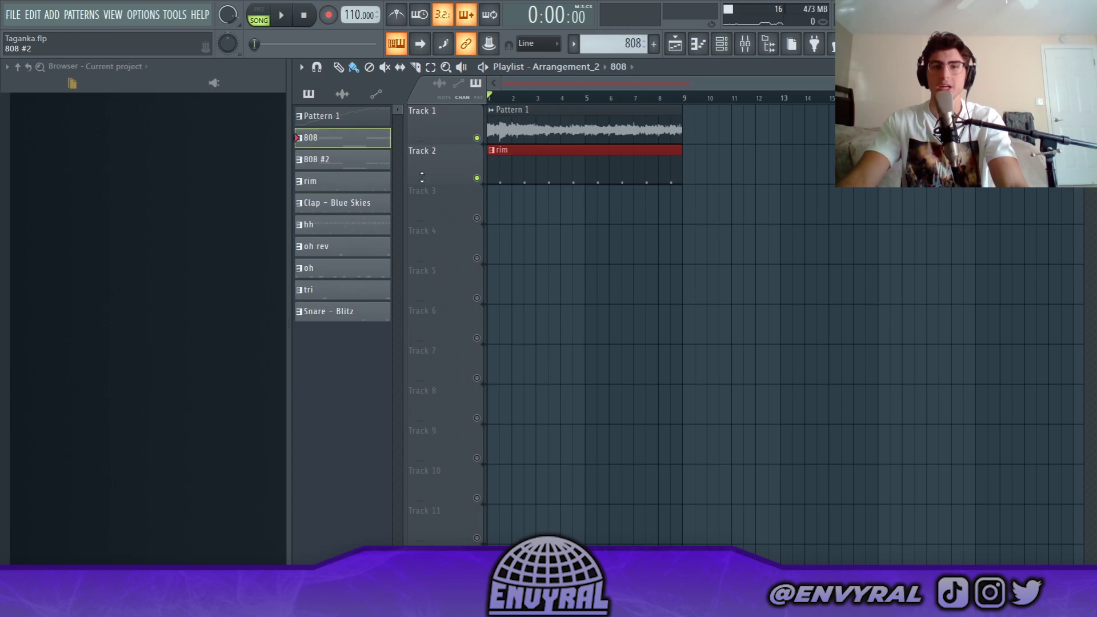
pyautogui.moveTo(510, 212)
pyautogui.mouseDown()
pyautogui.moveTo(534, 208)
pyautogui.moveTo(483, 233)
pyautogui.mouseUp()
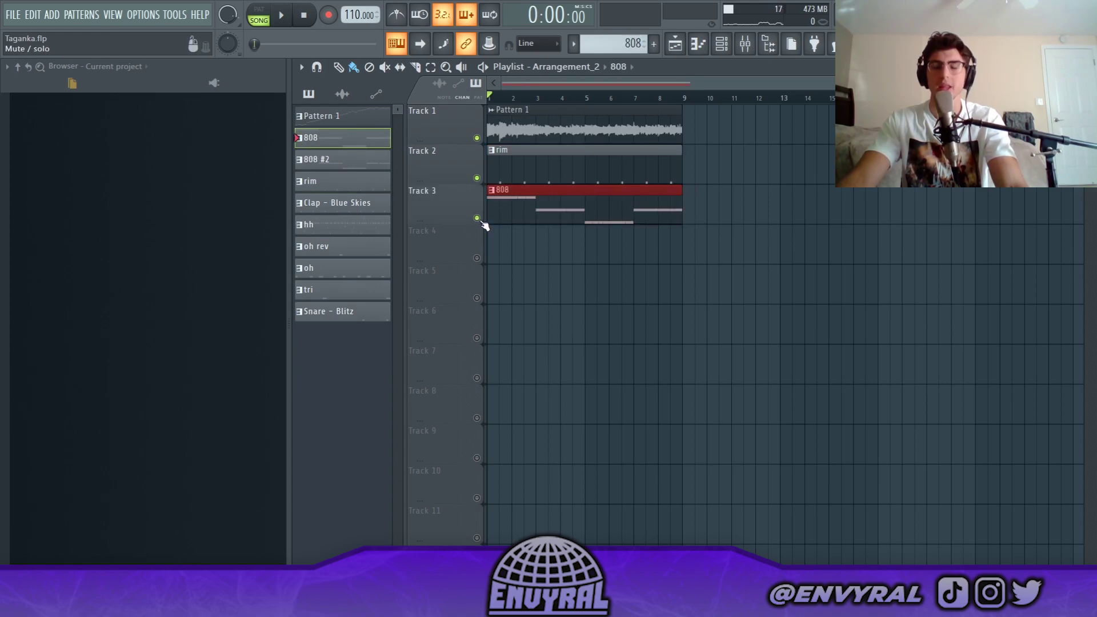
pyautogui.doubleClick(518, 206)
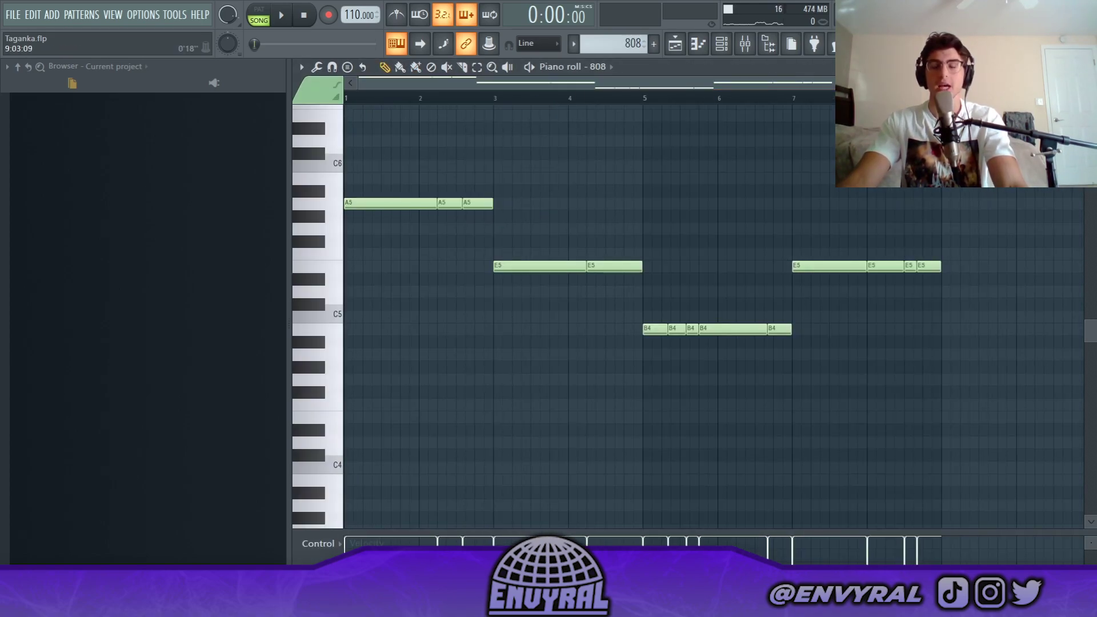
# Set the main snap to 1/3 beat for the 808 piano roll.
pyautogui.click(537, 43)
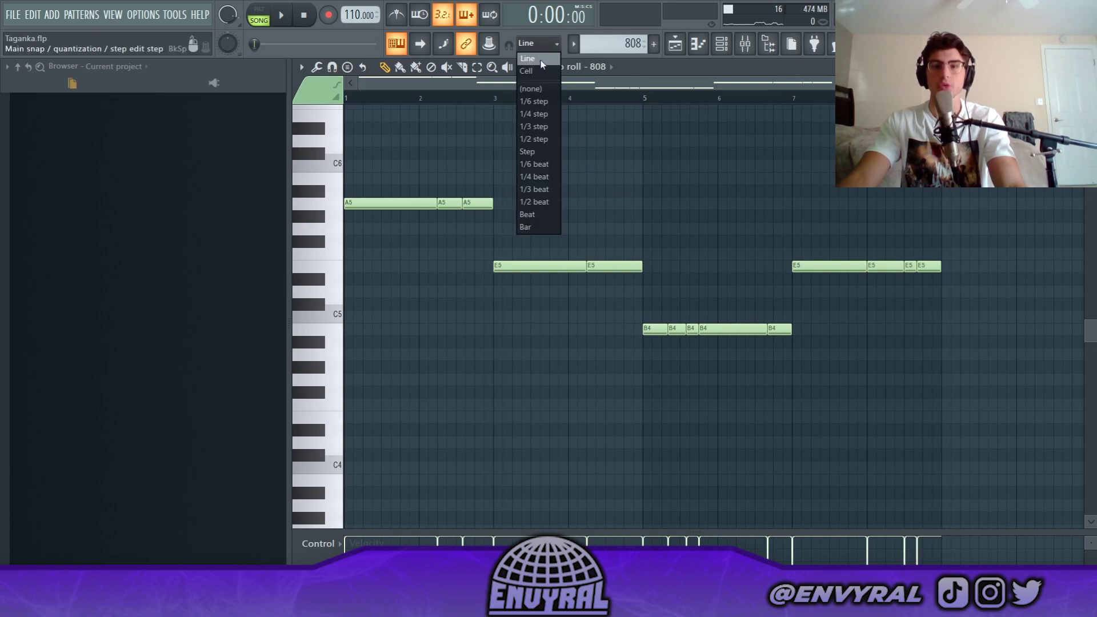
pyautogui.click(537, 187)
pyautogui.scroll(4, 428, 100)
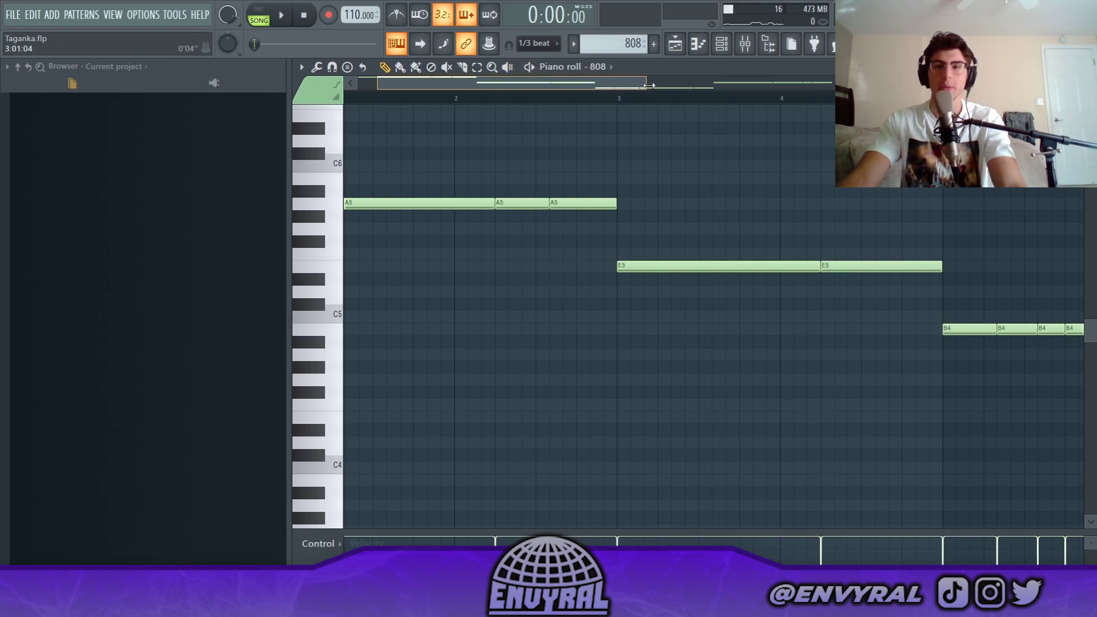
pyautogui.moveTo(646, 85); pyautogui.dragTo(707, 86)
# Compare the 808 grid under Line snap with the 1/3 beat grid, returning the snap to 1/3 beat.
pyautogui.click(540, 45)
pyautogui.click(536, 62)
pyautogui.moveTo(492, 84); pyautogui.dragTo(322, 106)
pyautogui.scroll(4, 443, 108)
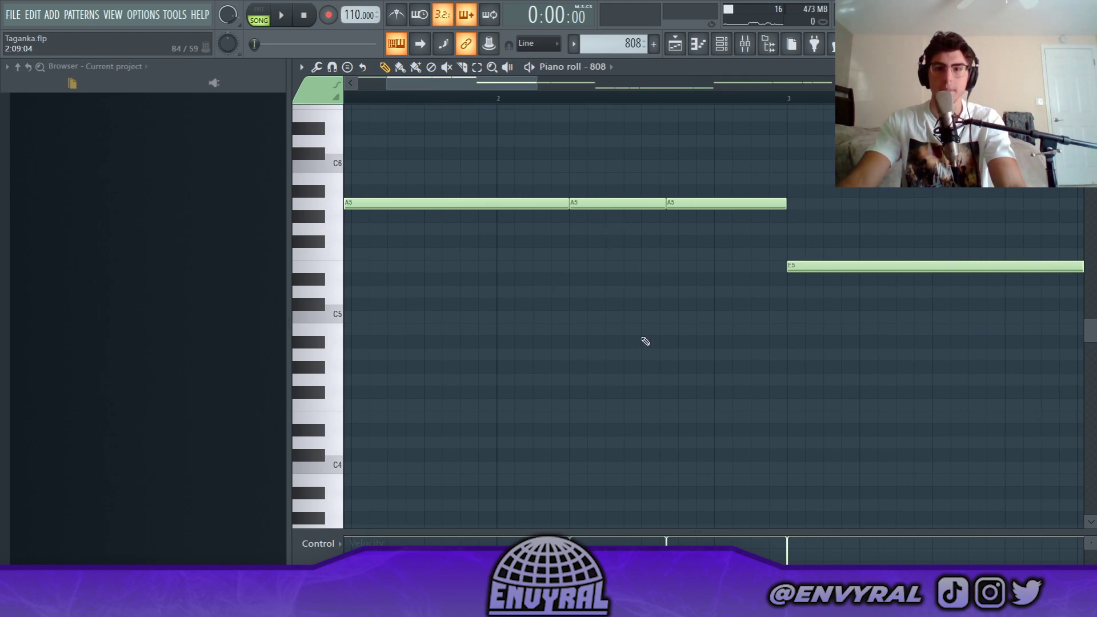
pyautogui.scroll(4, 538, 284)
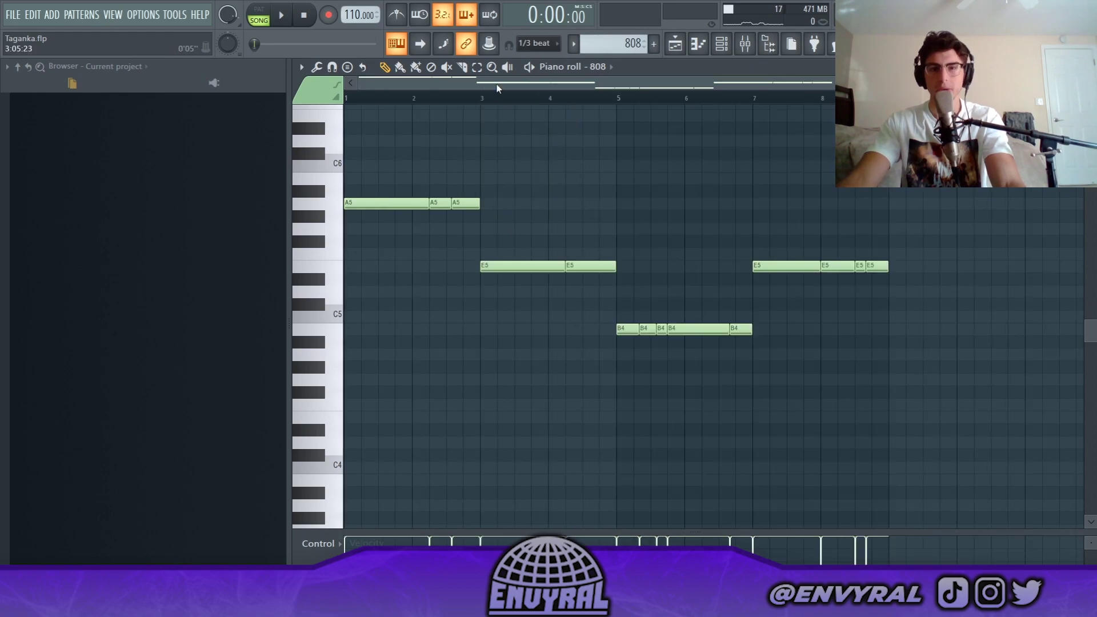
pyautogui.click(529, 46)
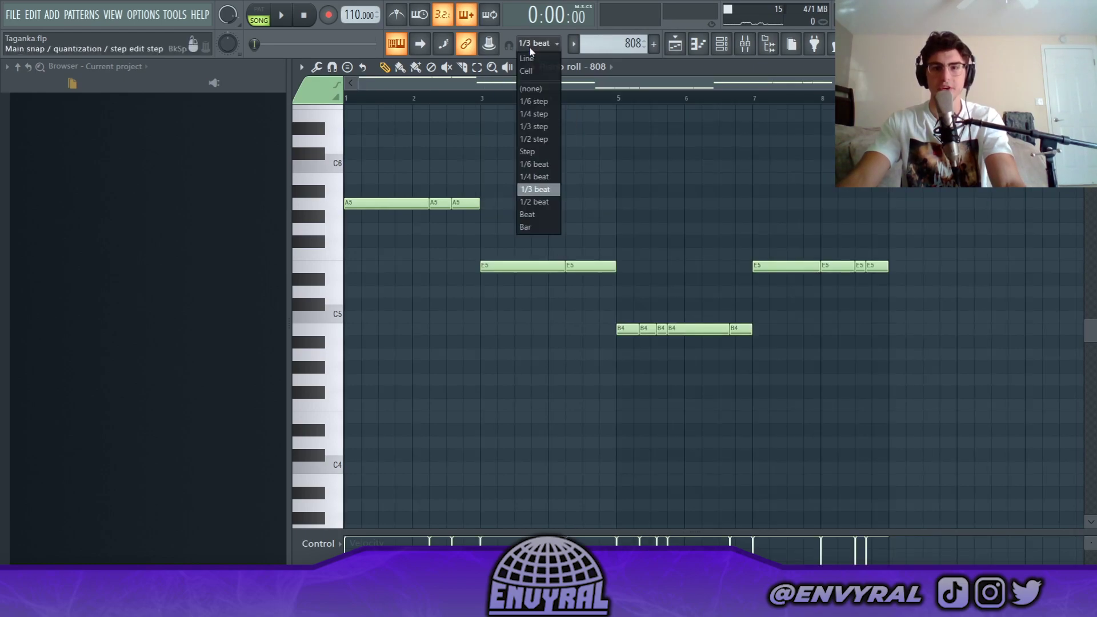
pyautogui.click(539, 189)
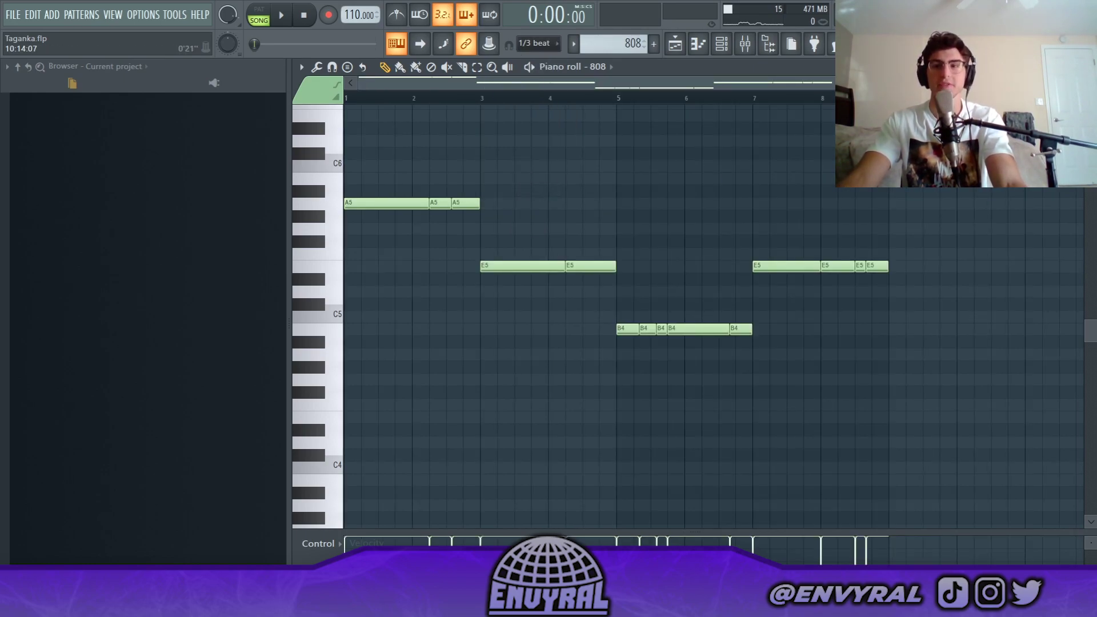
# Play the song while following the 808 notes on the 1/3 beat grid, and examine the closing bars.
pyautogui.scroll(-1, 1014, 98)
pyautogui.click(286, 23)
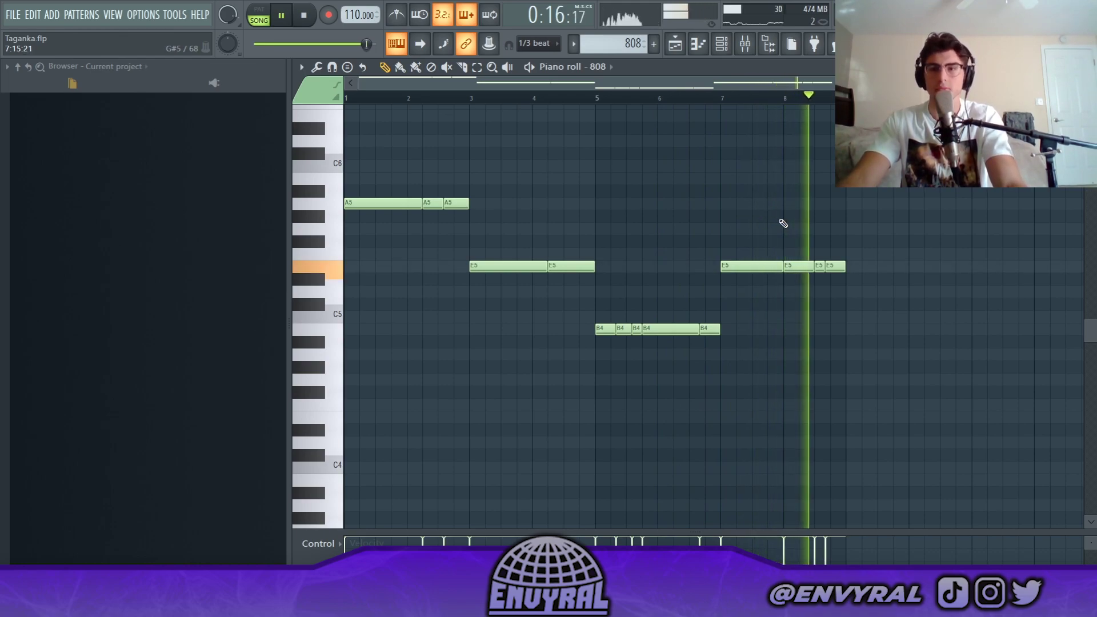
pyautogui.press('space')
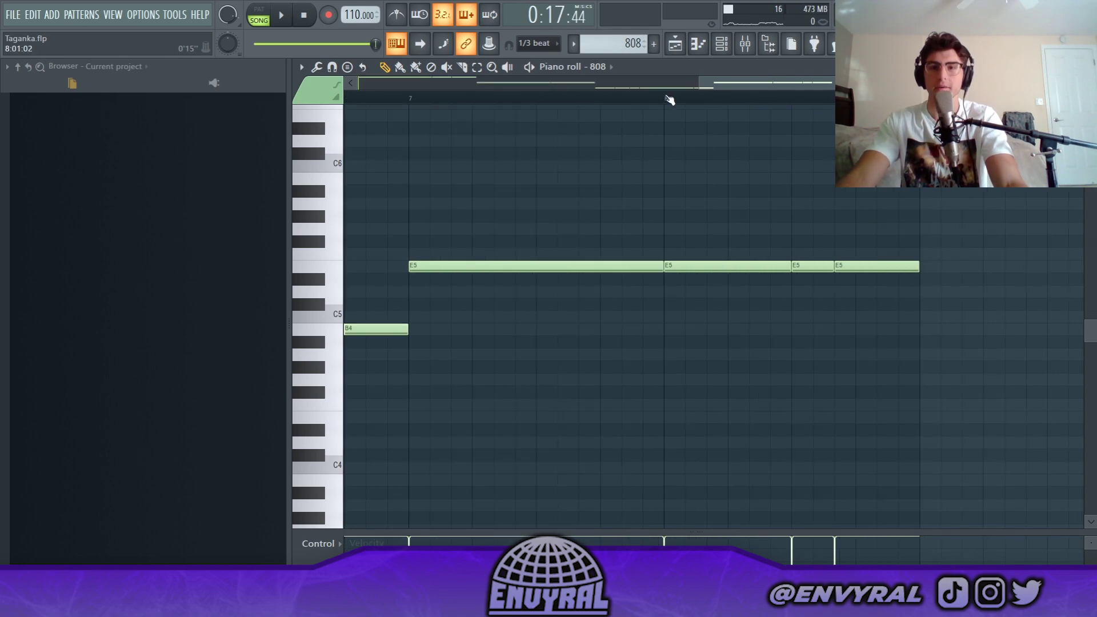
pyautogui.click(669, 100)
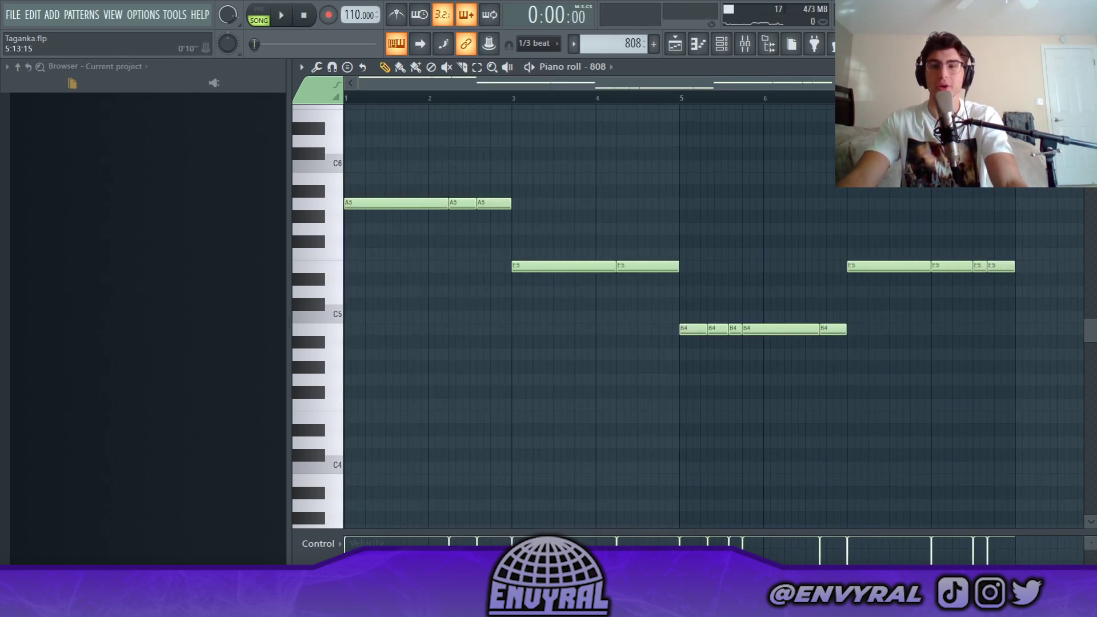
pyautogui.scroll(-1, 686, 317)
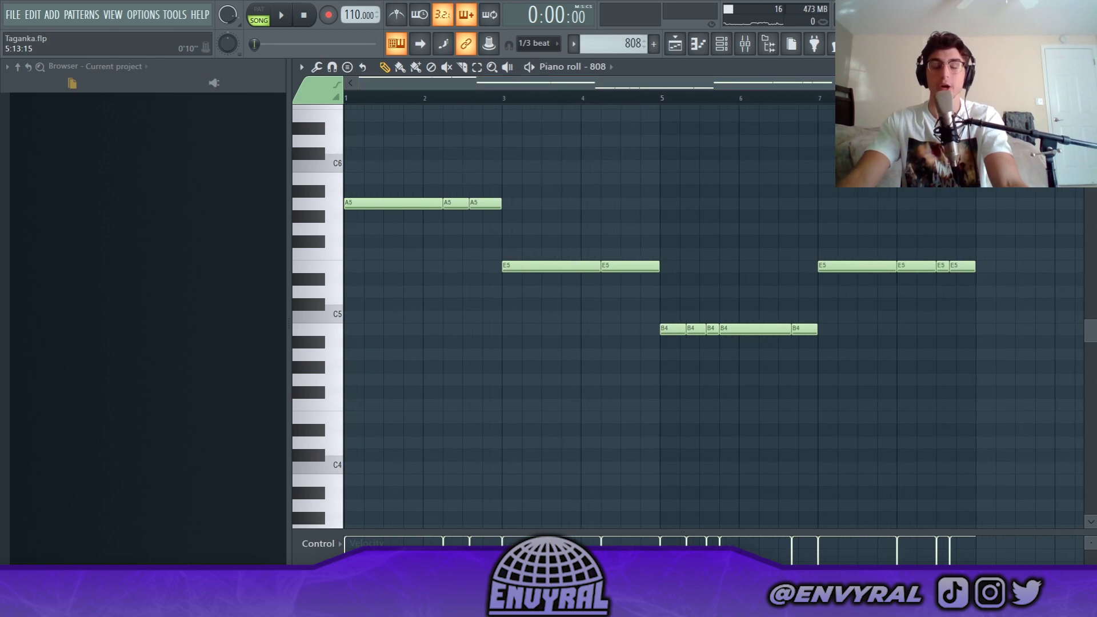
# Place the hh pattern on Track 4 at bar 1 and open it in the piano roll.
pyautogui.click(677, 48)
pyautogui.click(360, 232)
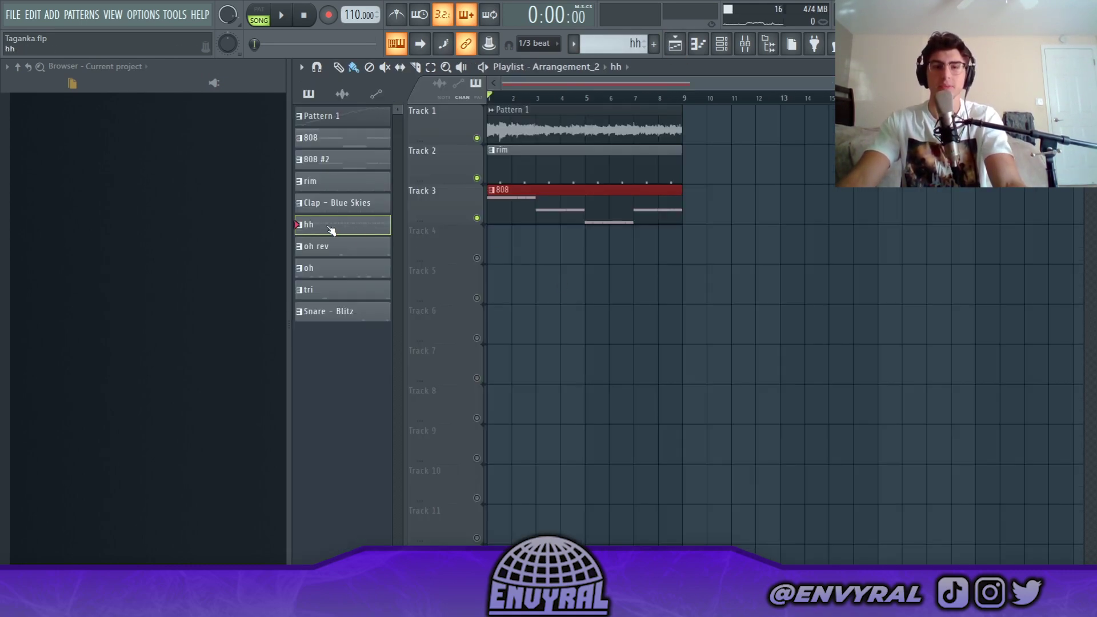
pyautogui.moveTo(331, 229); pyautogui.dragTo(507, 247)
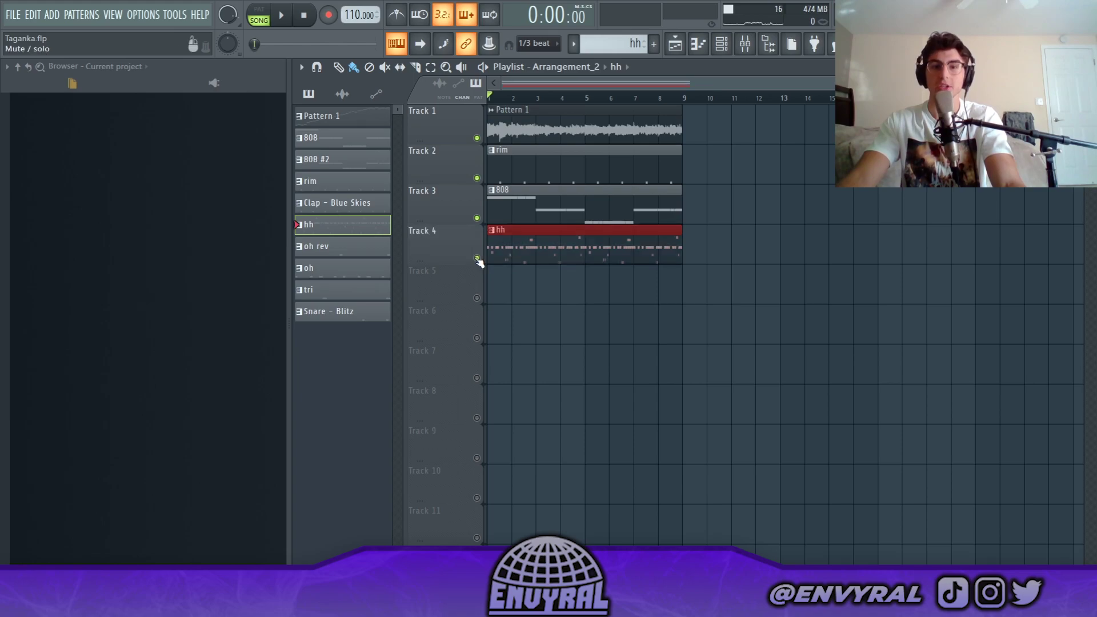
pyautogui.doubleClick(510, 248)
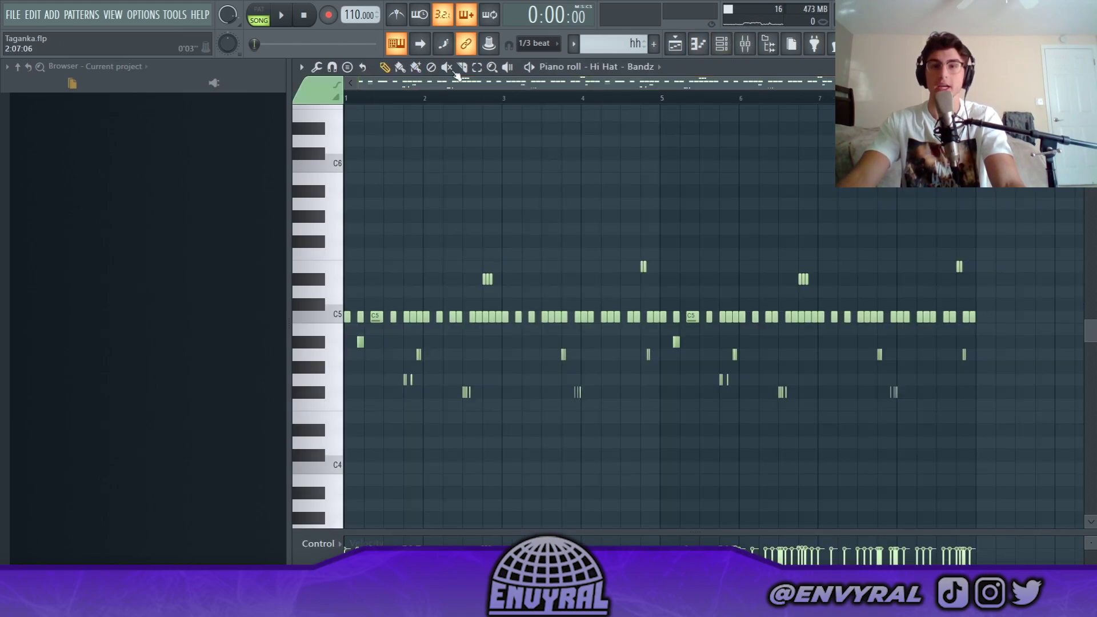
# Start an empty pattern for the Hi Hat - Bandz channel and set the snap to 1/3 beat.
pyautogui.click(537, 43)
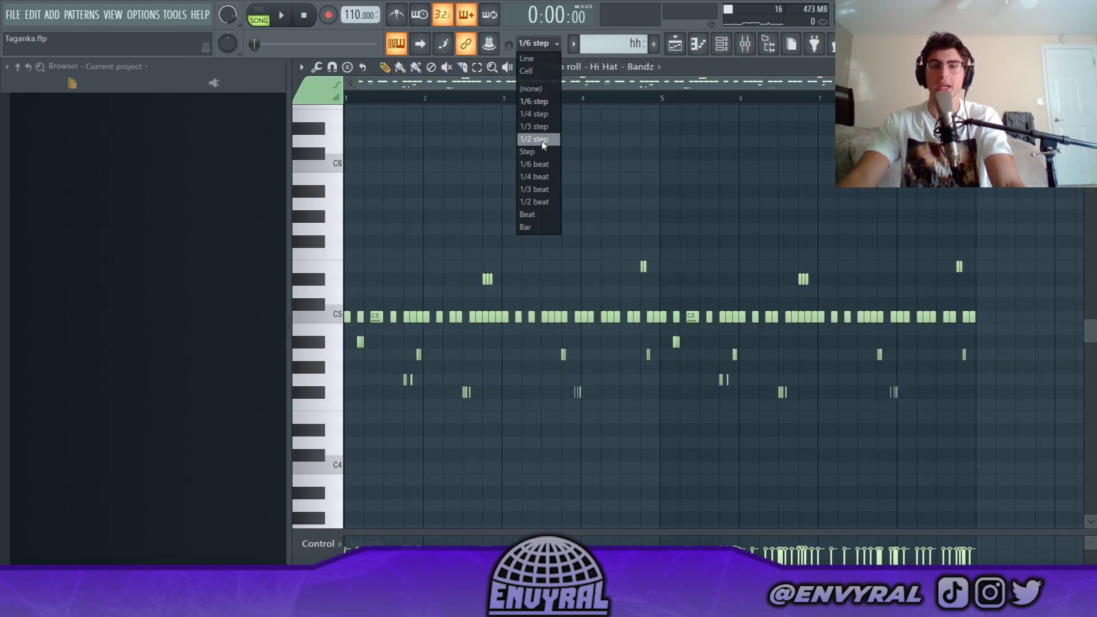
pyautogui.click(549, 103)
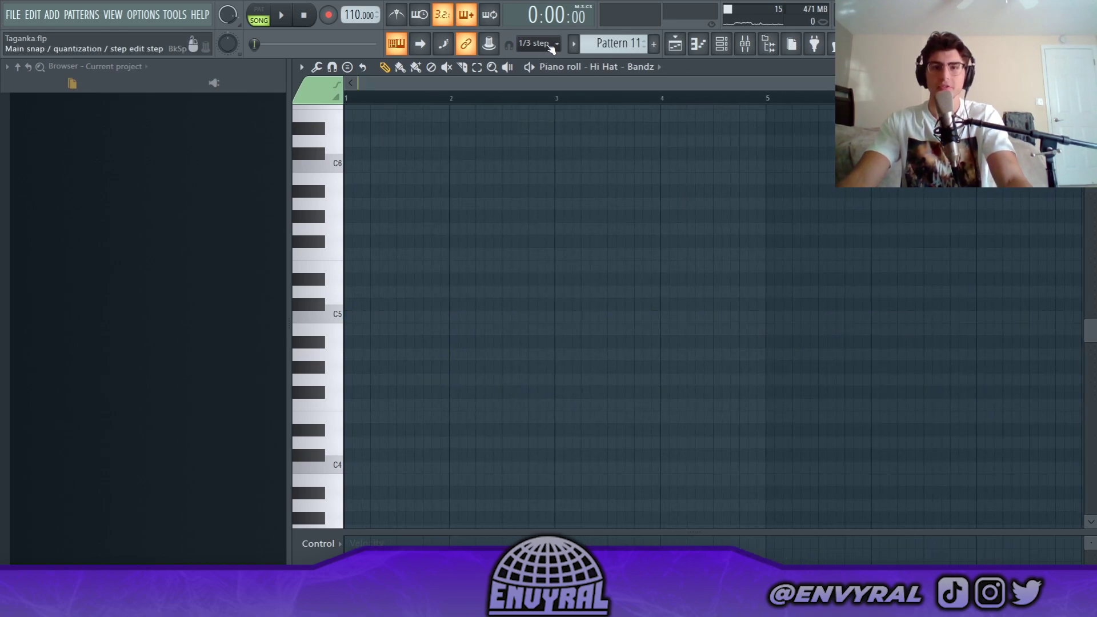
pyautogui.click(551, 48)
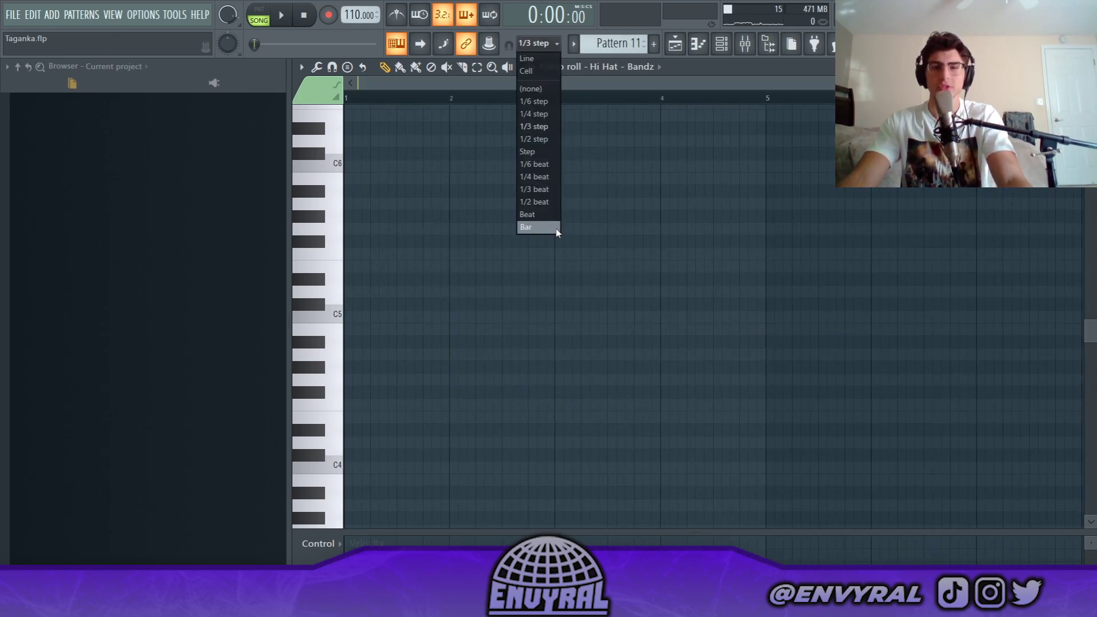
pyautogui.click(549, 191)
# Draw six C5 hi-hat notes in bar 1, one on every second 1/3 beat line, and audition them.
pyautogui.click(364, 317)
pyautogui.moveTo(359, 318); pyautogui.dragTo(357, 318)
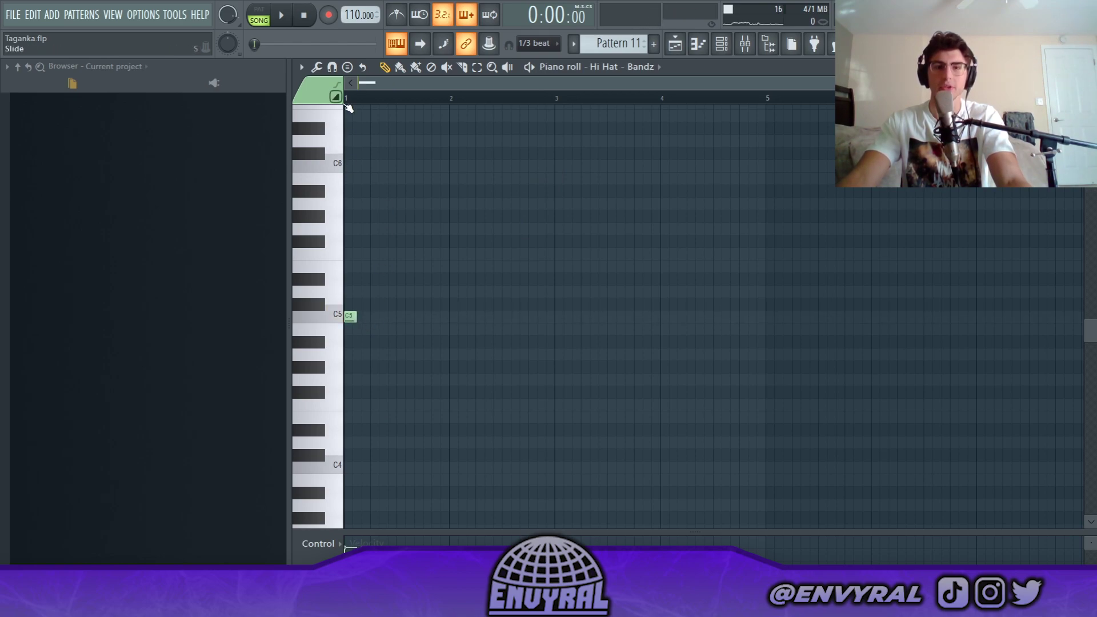
pyautogui.scroll(-1, 342, 99)
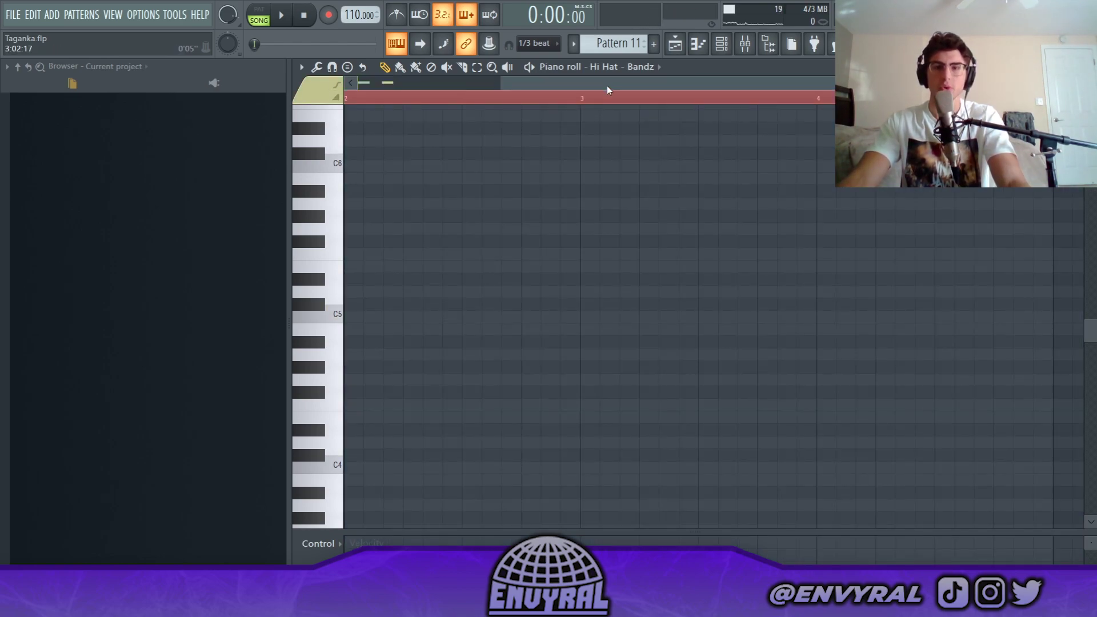
pyautogui.scroll(1, 607, 88)
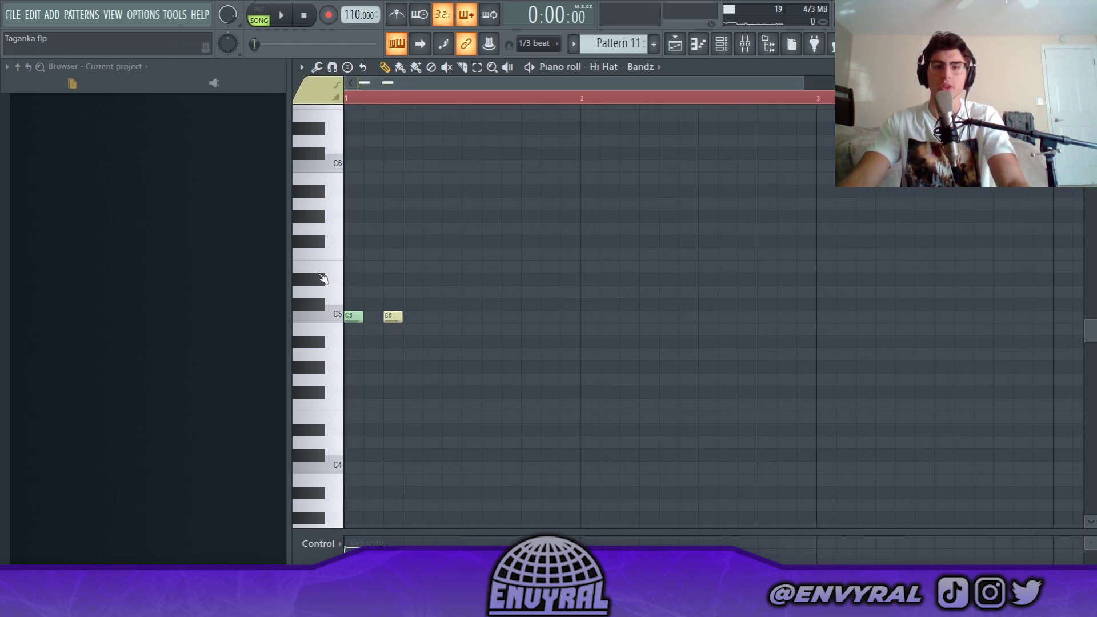
pyautogui.click(431, 318)
pyautogui.press('space')
pyautogui.click(469, 318)
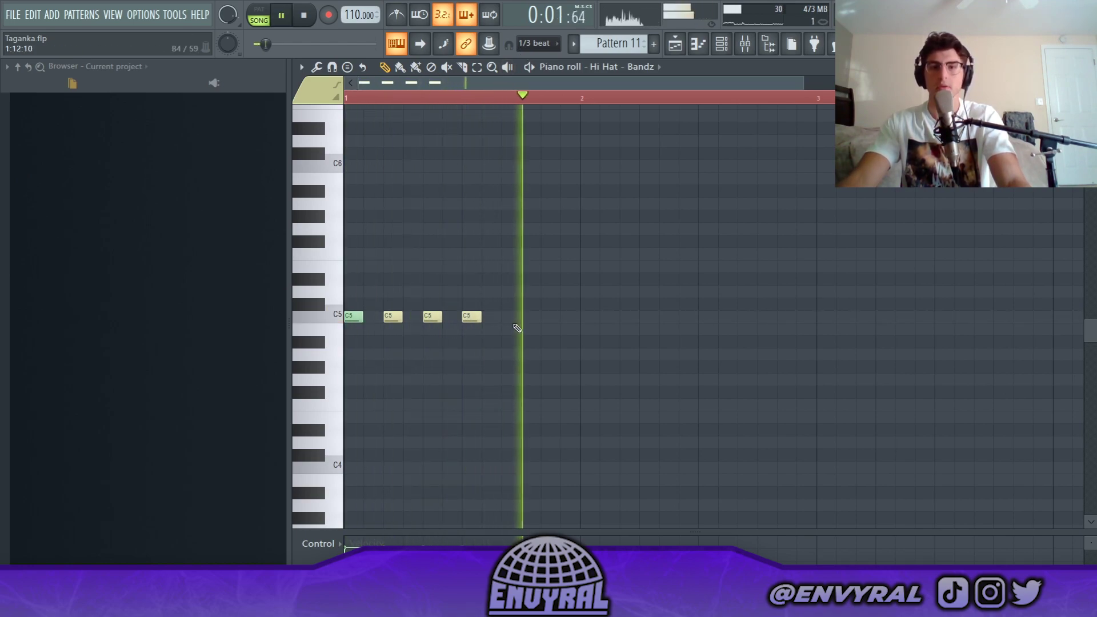
pyautogui.click(511, 317)
pyautogui.click(550, 318)
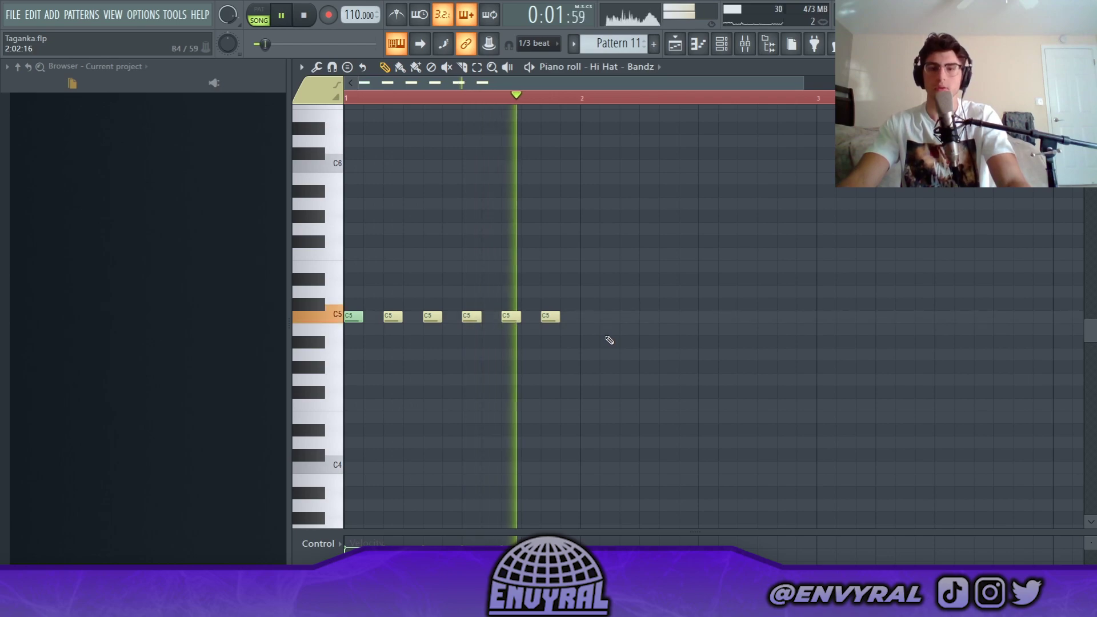
pyautogui.press('space')
# Delete all the demonstration hi-hat notes from bar 1 of Pattern 11.
pyautogui.rightClick(550, 318)
pyautogui.rightClick(510, 317)
pyautogui.rightClick(471, 317)
pyautogui.rightClick(353, 318)
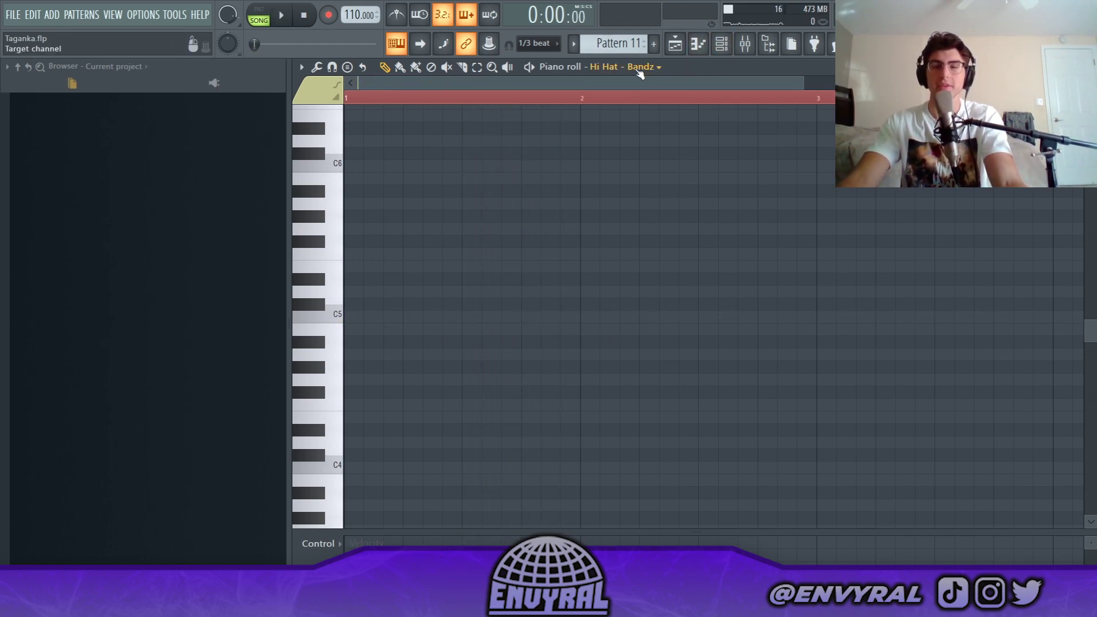
# Reopen the hh pattern from the playlist and play the song while viewing its full hi-hat sequence.
pyautogui.click(639, 69)
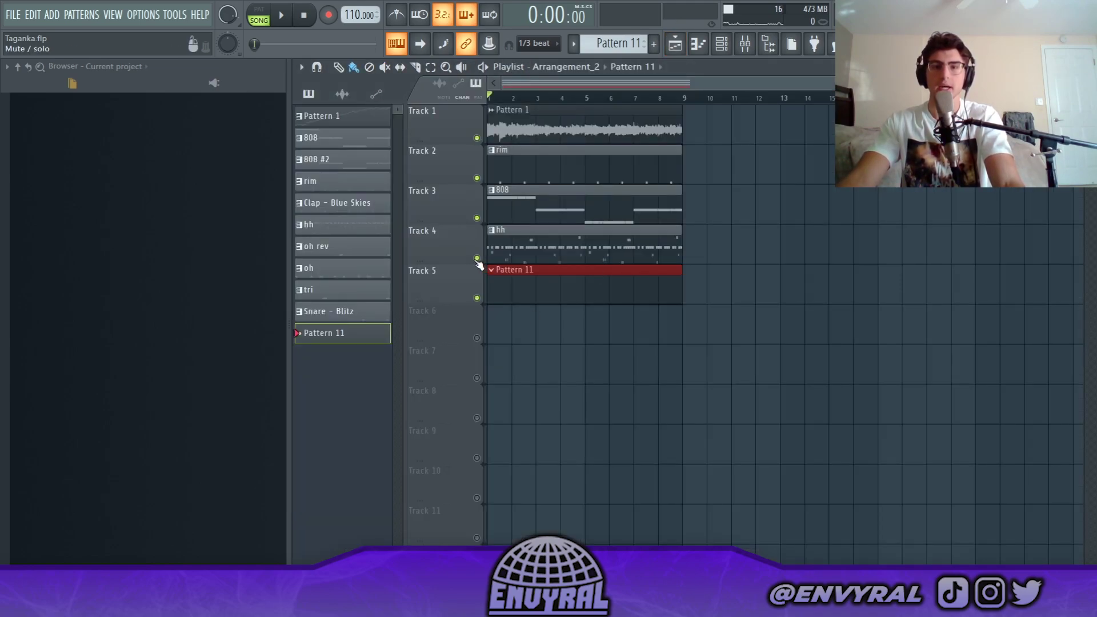
pyautogui.doubleClick(514, 259)
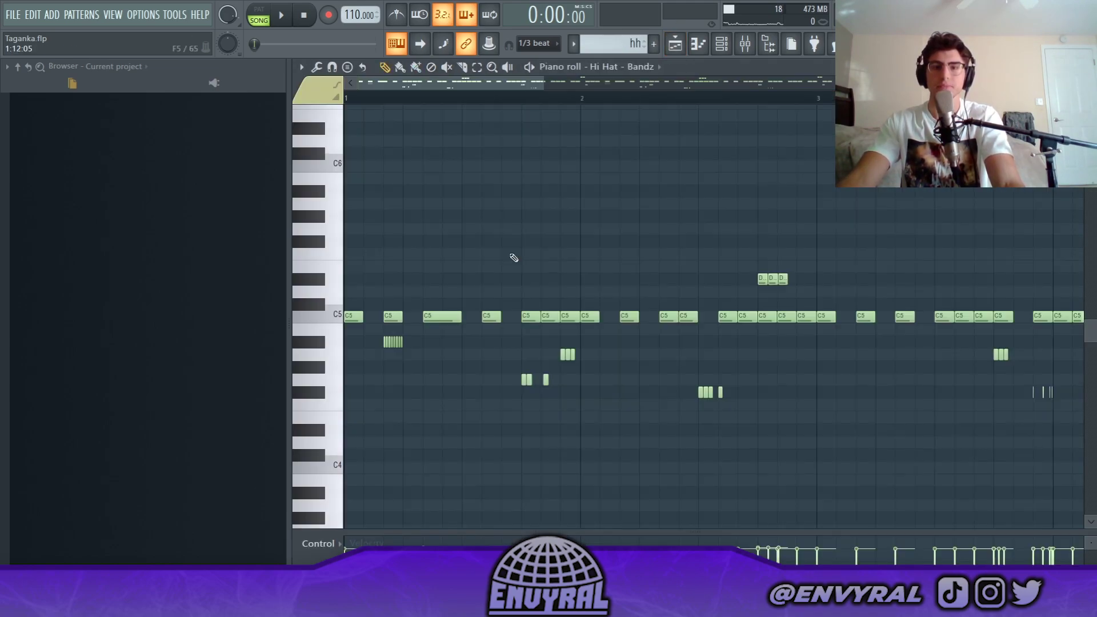
pyautogui.moveTo(541, 83); pyautogui.dragTo(868, 83)
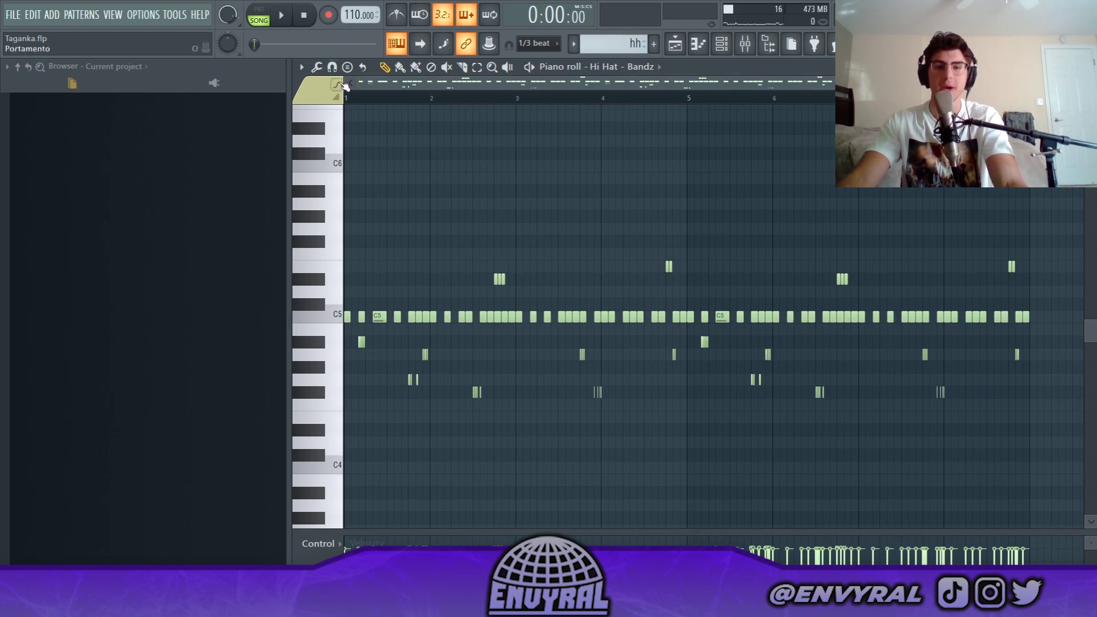
pyautogui.click(282, 15)
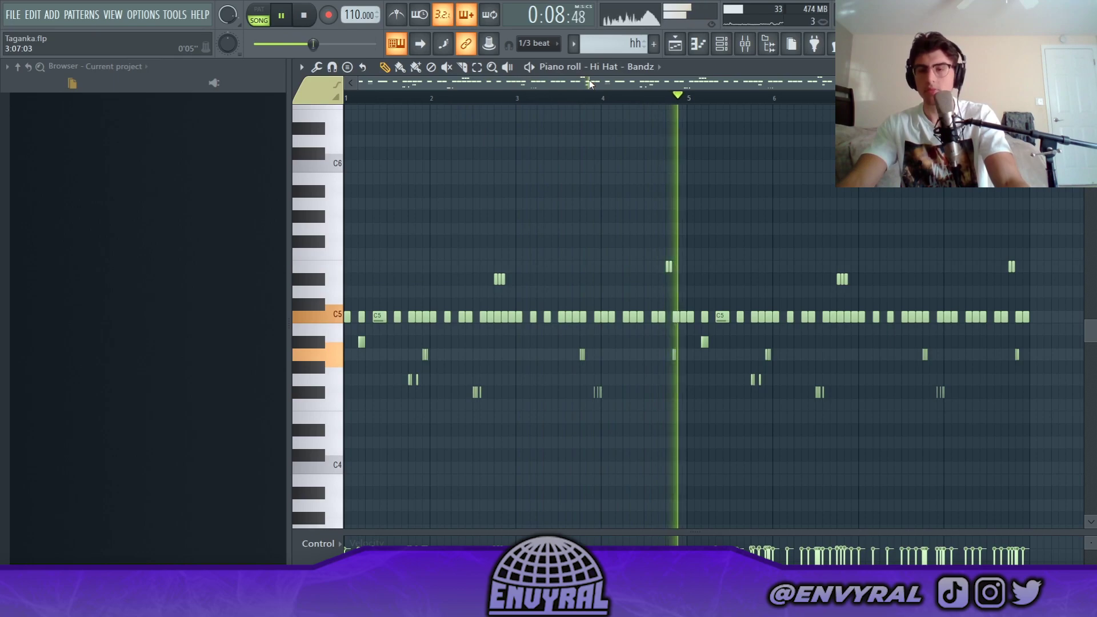
pyautogui.moveTo(588, 83); pyautogui.dragTo(642, 80)
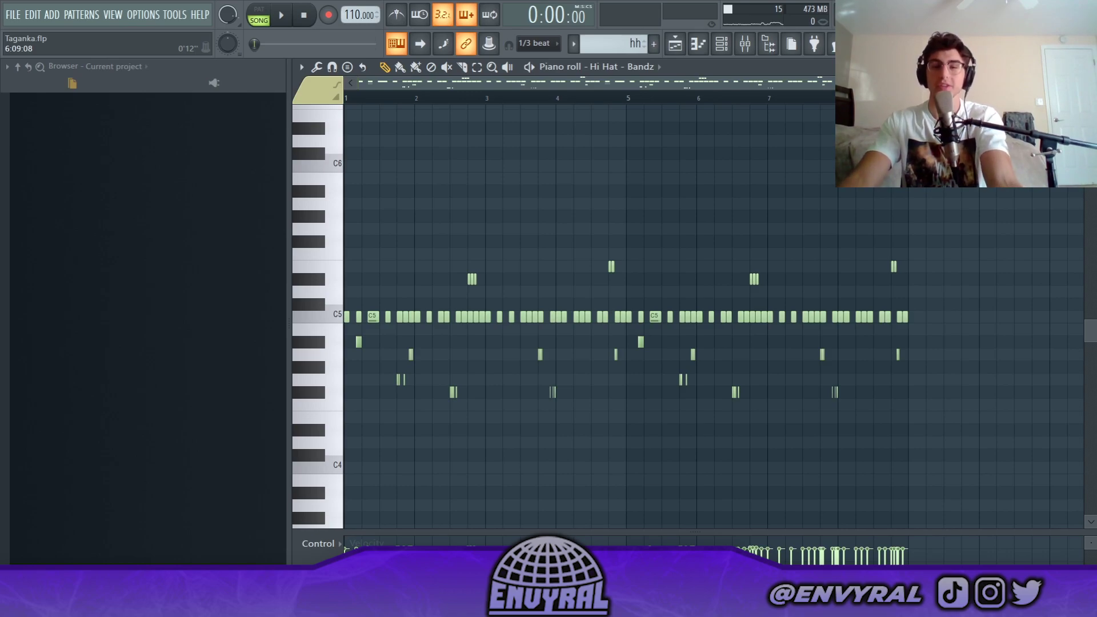
# Place the oh rev and oh patterns at bar 1 on Tracks 6 and 7 and play the song.
pyautogui.click(674, 44)
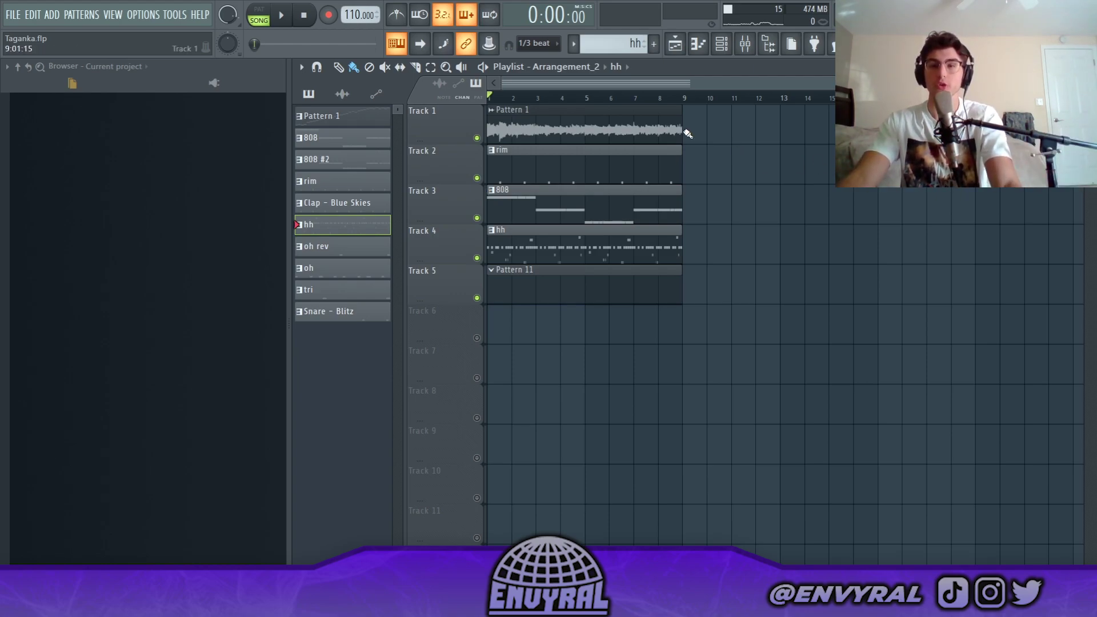
pyautogui.click(336, 247)
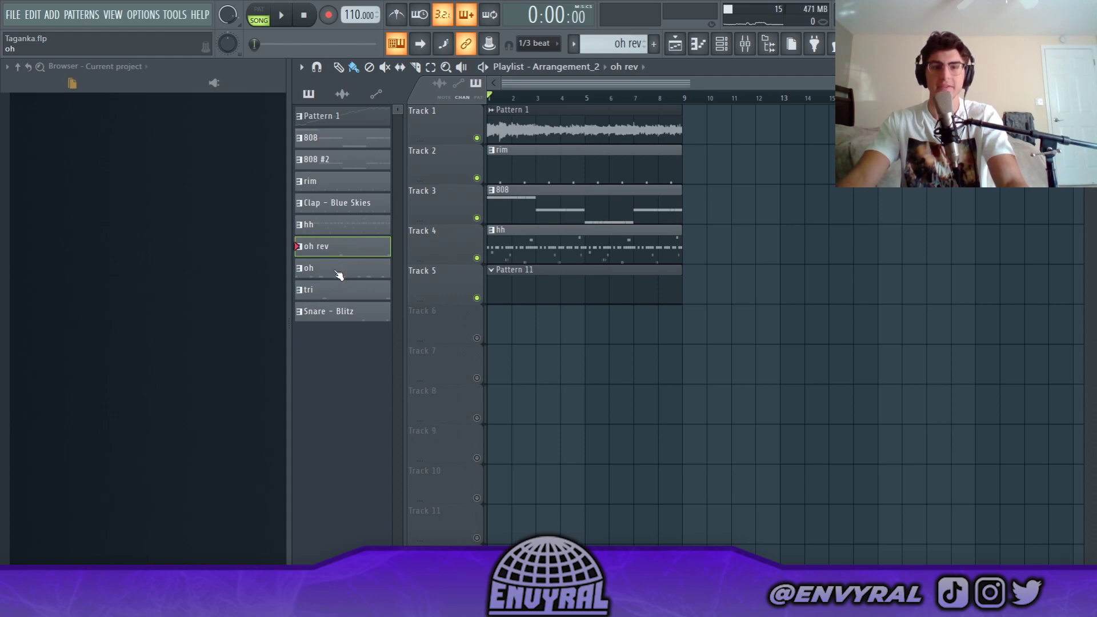
pyautogui.moveTo(465, 313); pyautogui.dragTo(557, 323)
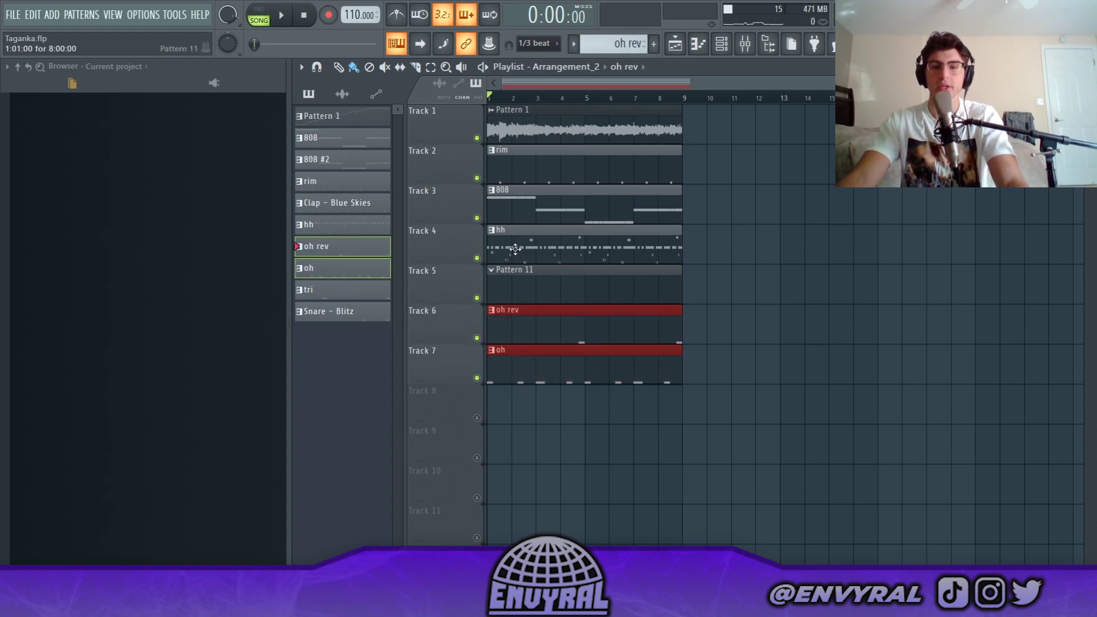
pyautogui.press('space')
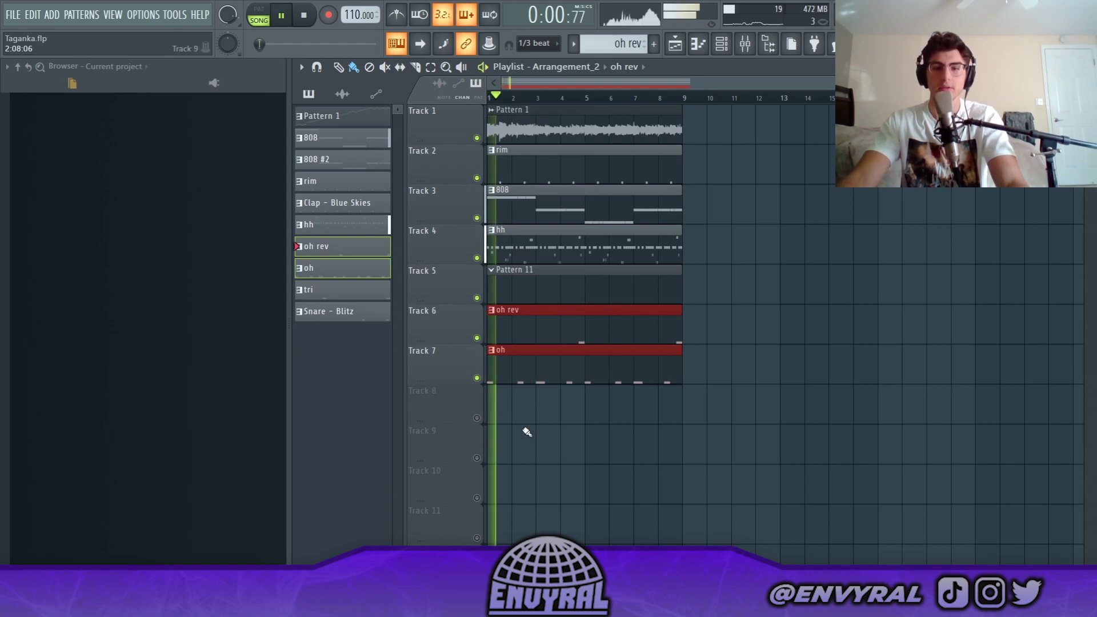
pyautogui.click(529, 407)
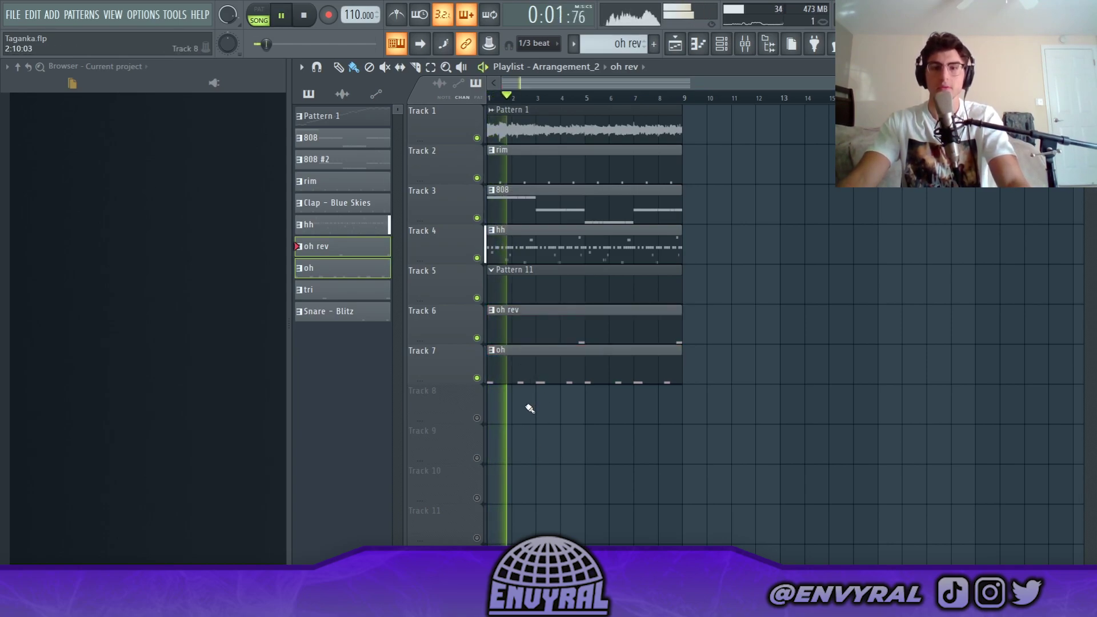
# Open the oh pattern from the playlist and examine its C5 open-hat notes during playback.
pyautogui.doubleClick(530, 370)
pyautogui.moveTo(588, 85); pyautogui.dragTo(454, 95)
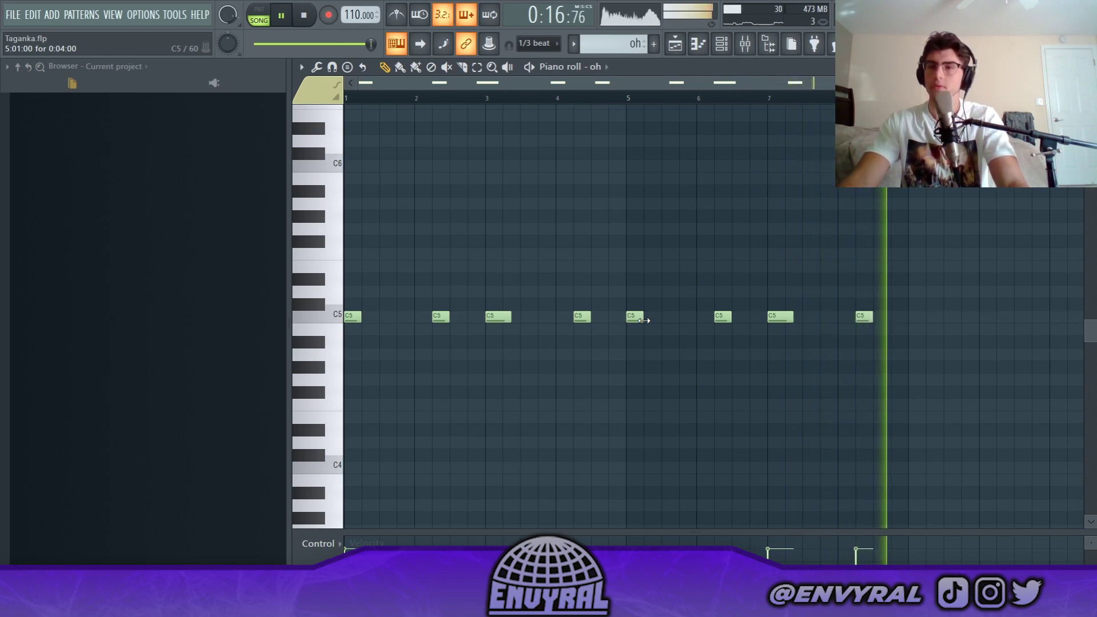
pyautogui.press('space')
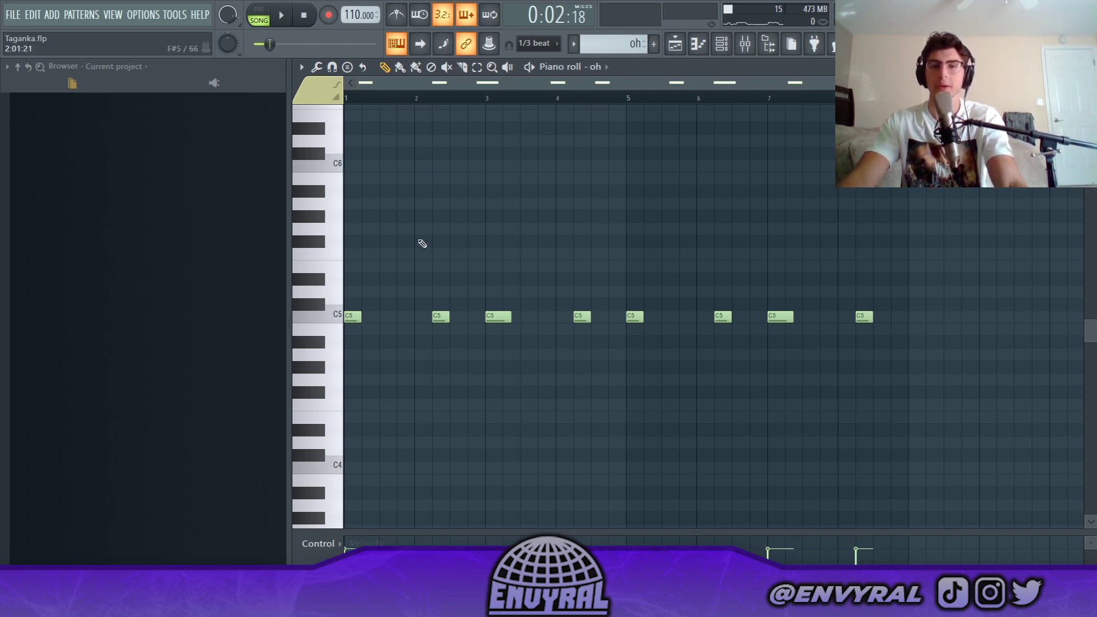
# Expand the envyral - ABYSS [Drum Kit] folder in the browser to view its sample subfolders.
pyautogui.press('space')
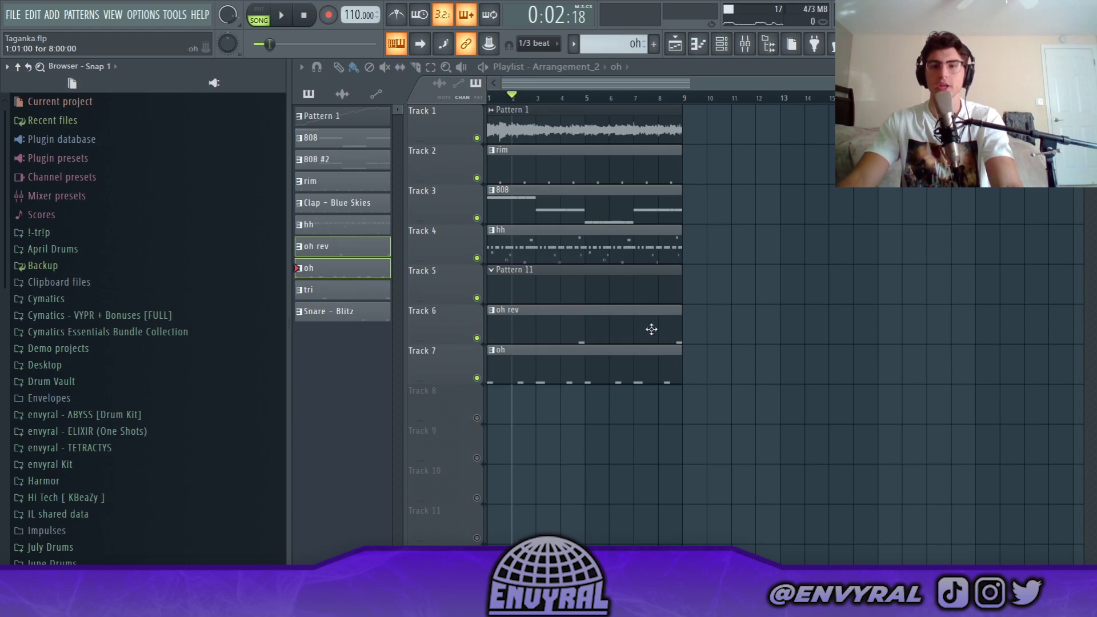
pyautogui.click(92, 415)
pyautogui.scroll(-4, 135, 421)
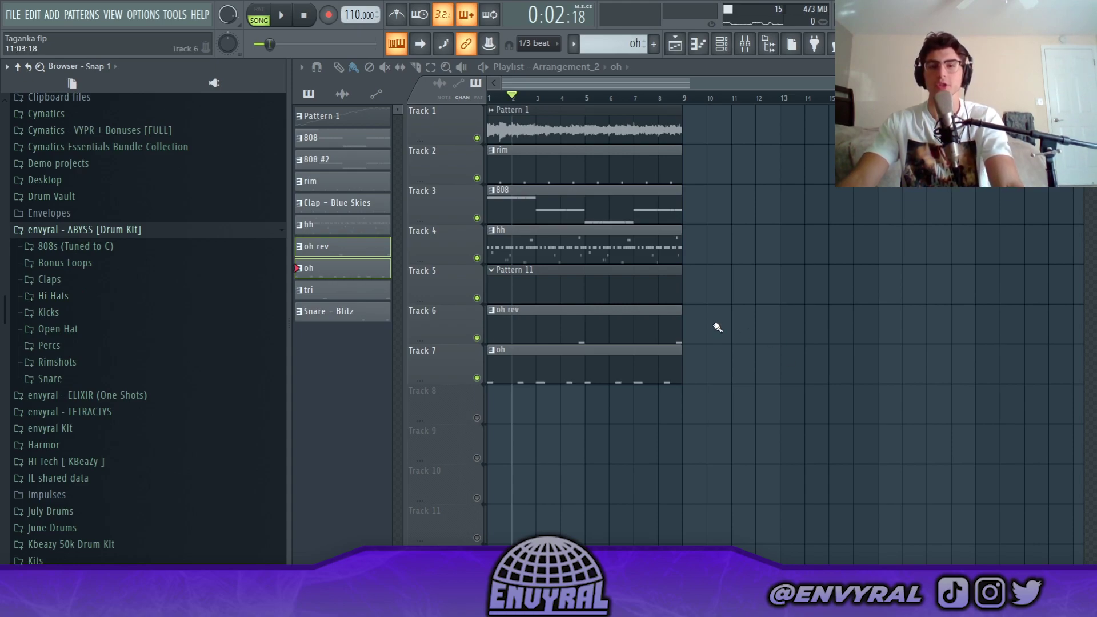
# Place the tri pattern at bar 1 on Track 8 and audition its notes.
pyautogui.moveTo(354, 294); pyautogui.dragTo(604, 386)
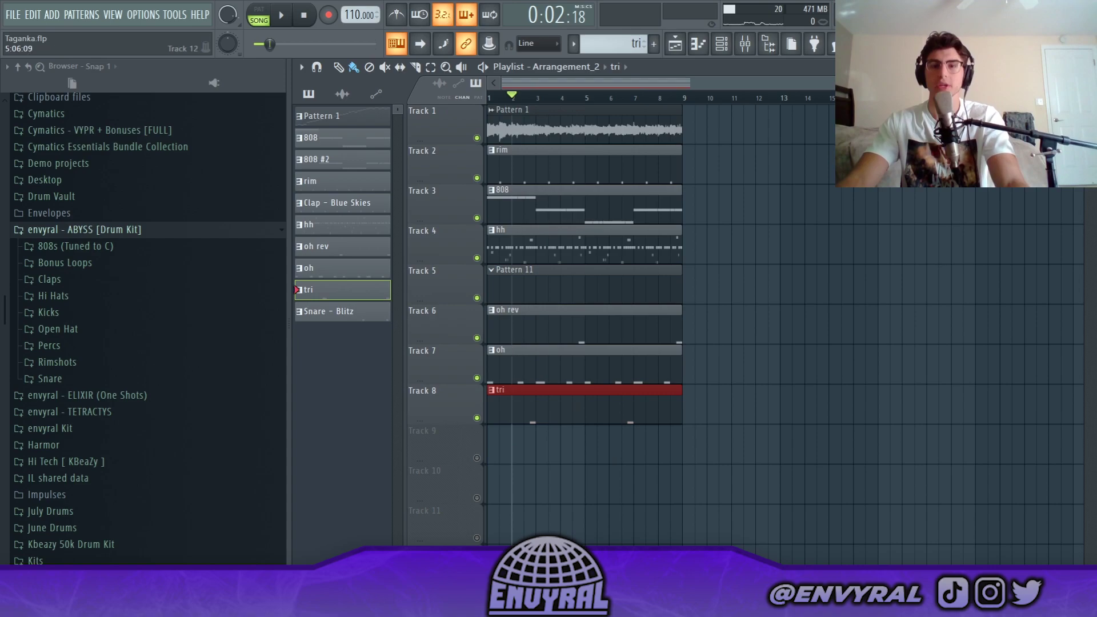
pyautogui.doubleClick(526, 414)
pyautogui.moveTo(562, 84); pyautogui.dragTo(221, 89)
pyautogui.doubleClick(450, 99)
pyautogui.press('space')
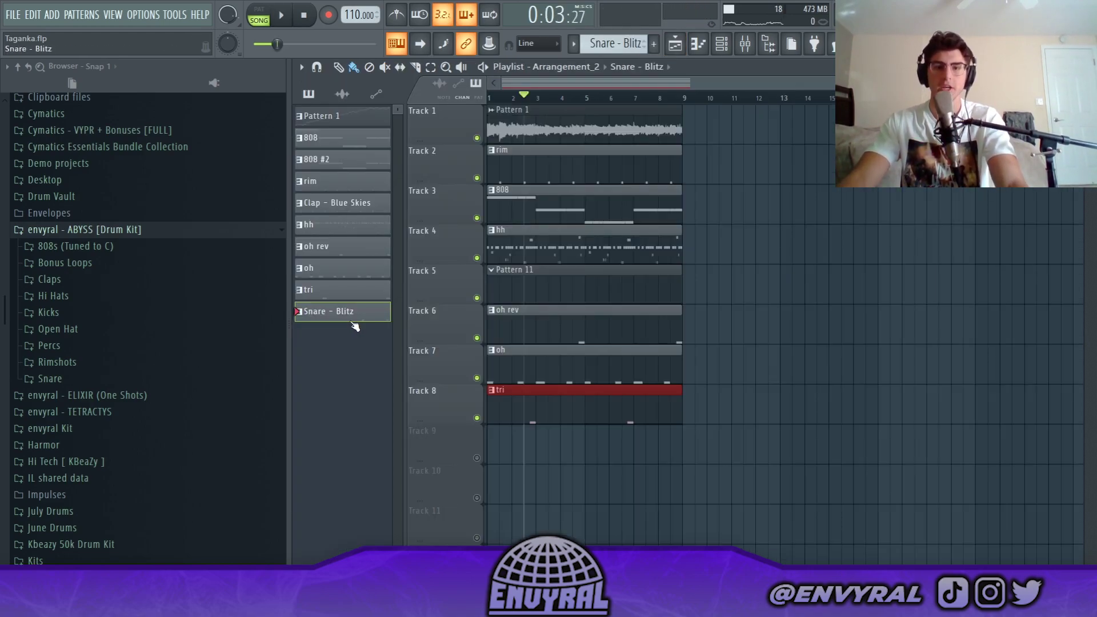
# Place the Snare - Blitz pattern at bar 1 on Track 9, set it to end at bar 9, and start playback.
pyautogui.moveTo(354, 325); pyautogui.dragTo(484, 460)
pyautogui.moveTo(578, 431); pyautogui.dragTo(731, 434)
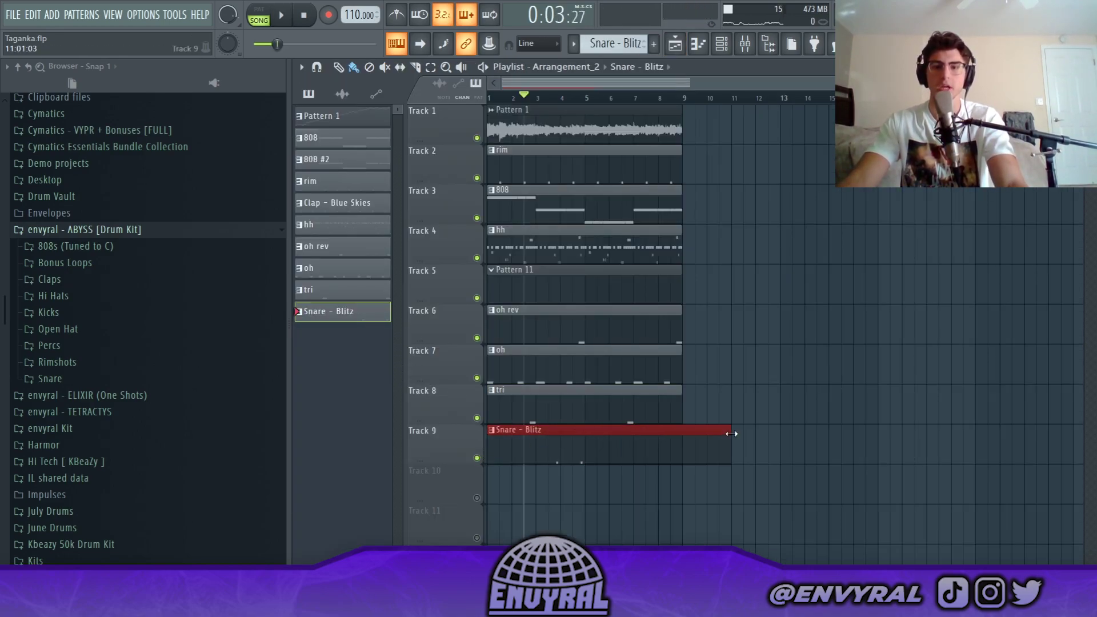
pyautogui.press('space')
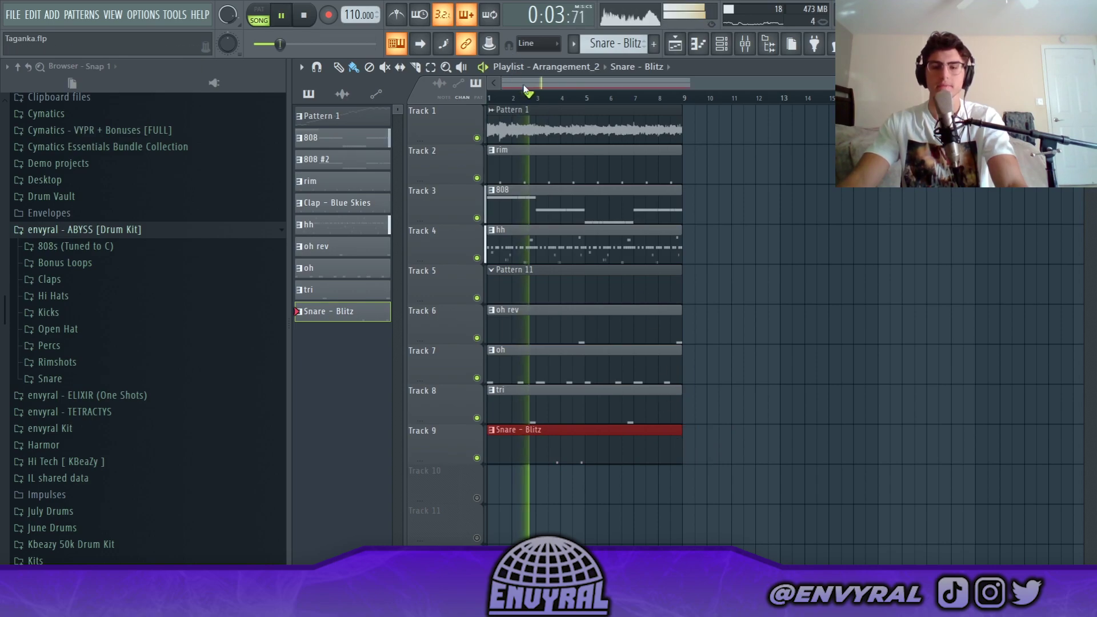
# Examine the Snare - Blitz pattern's notes during playback and return to the playlist.
pyautogui.doubleClick(587, 439)
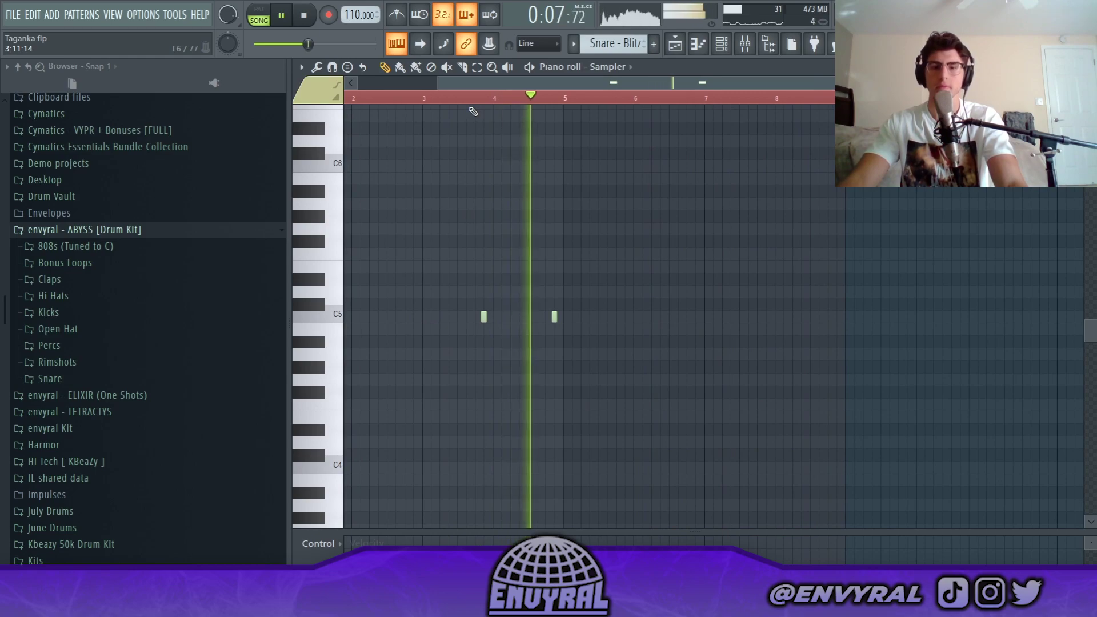
pyautogui.click(675, 43)
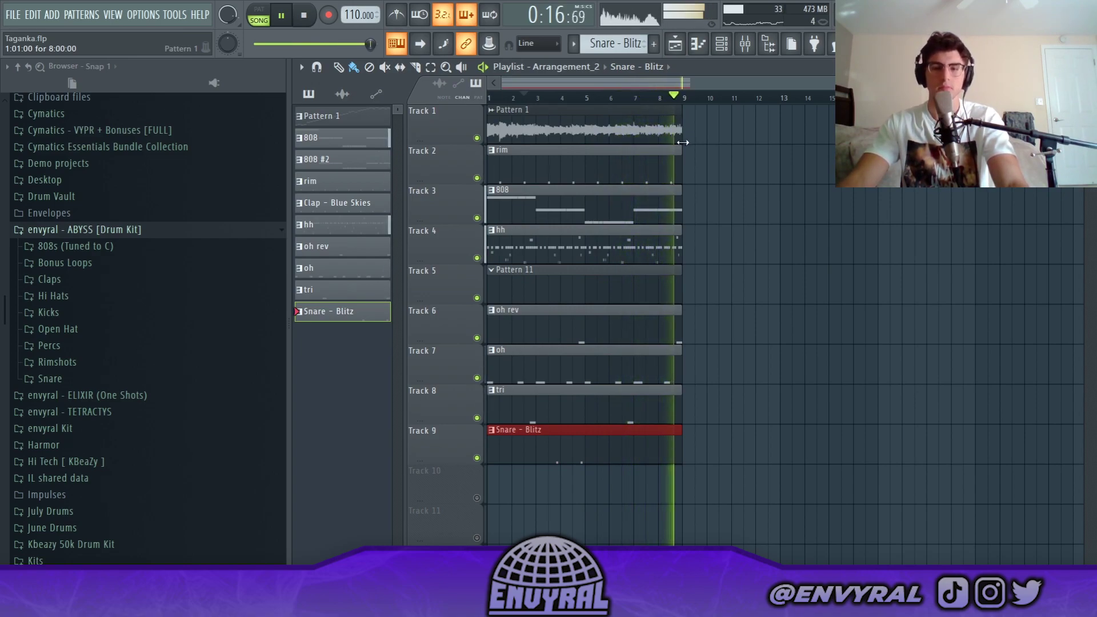
pyautogui.press('space')
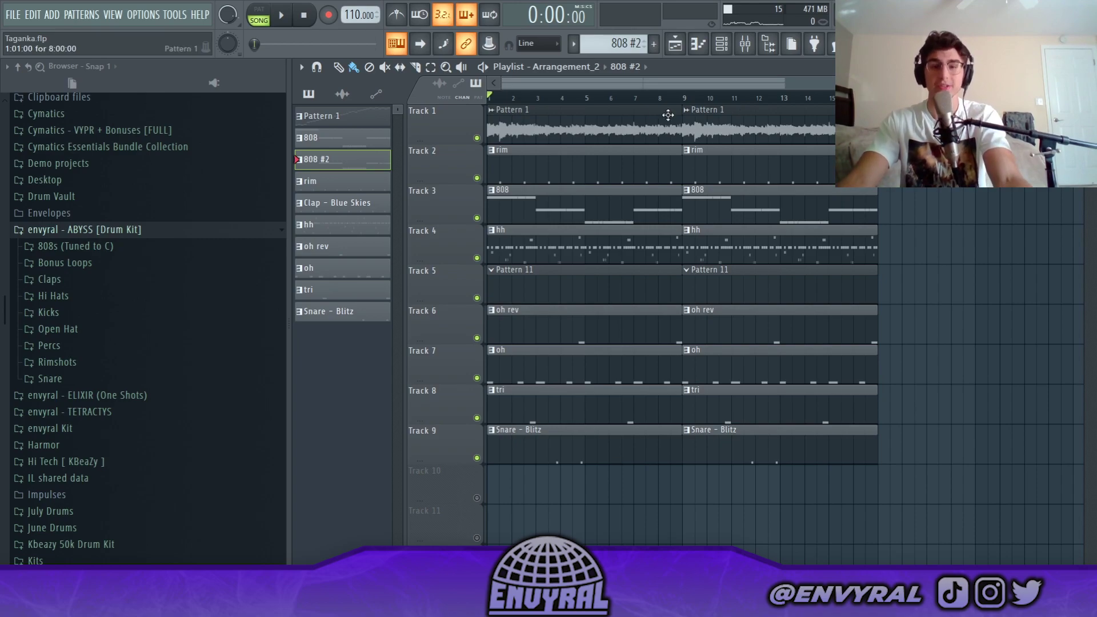
# Play the song briefly, and replace the second 808 clip on Track 3 with the 808 #2 pattern at bar 9.
pyautogui.click(277, 19)
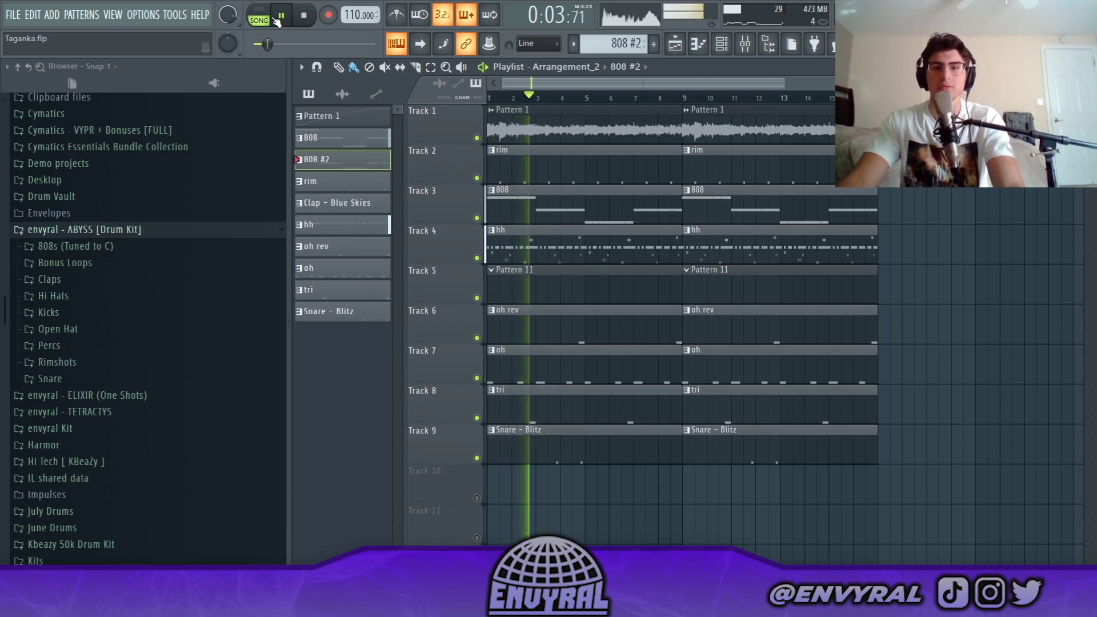
pyautogui.press('space')
pyautogui.rightClick(746, 213)
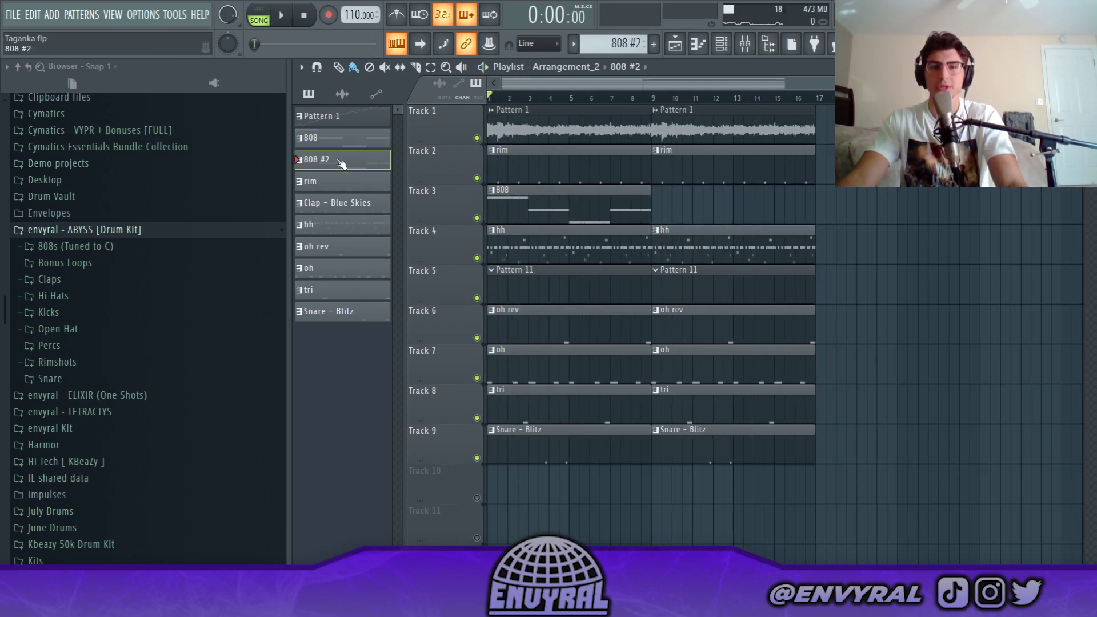
pyautogui.moveTo(341, 164); pyautogui.dragTo(698, 197)
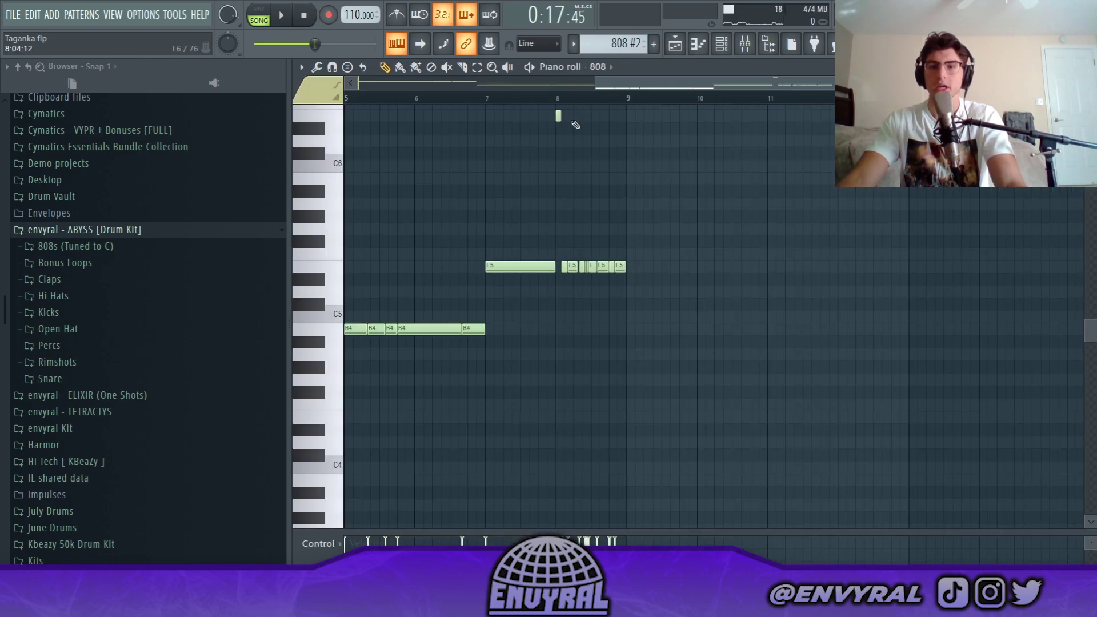
# Play the song while following the 808 #2 notes through the final roll in bar 8.
pyautogui.hscroll(-4, 562, 111)
pyautogui.scroll(3, 545, 171)
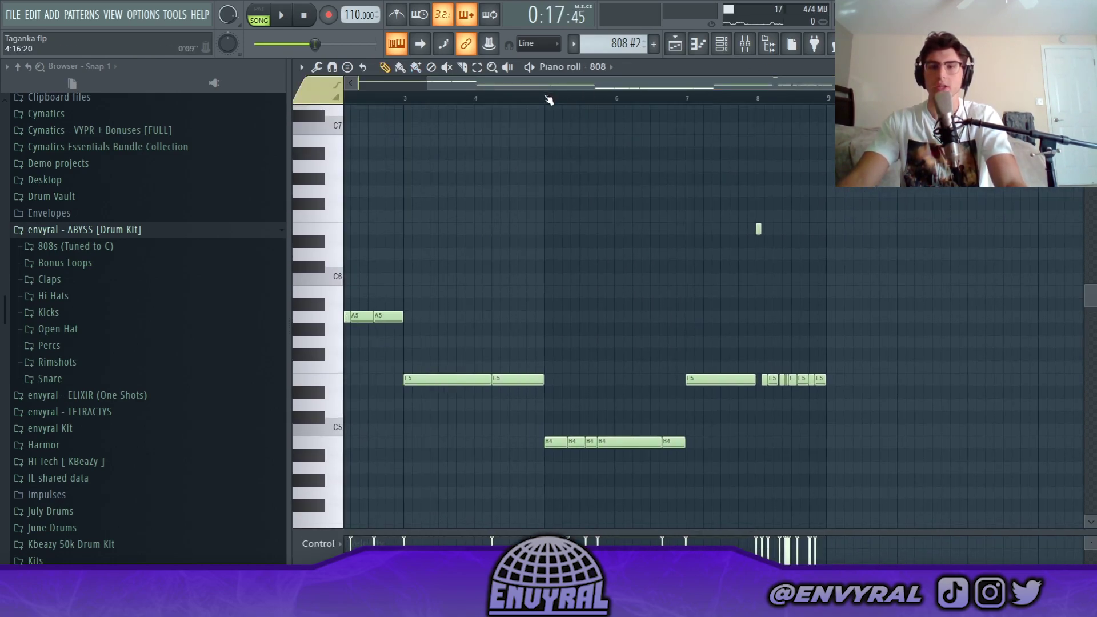
pyautogui.press('space')
pyautogui.scroll(-2, 756, 505)
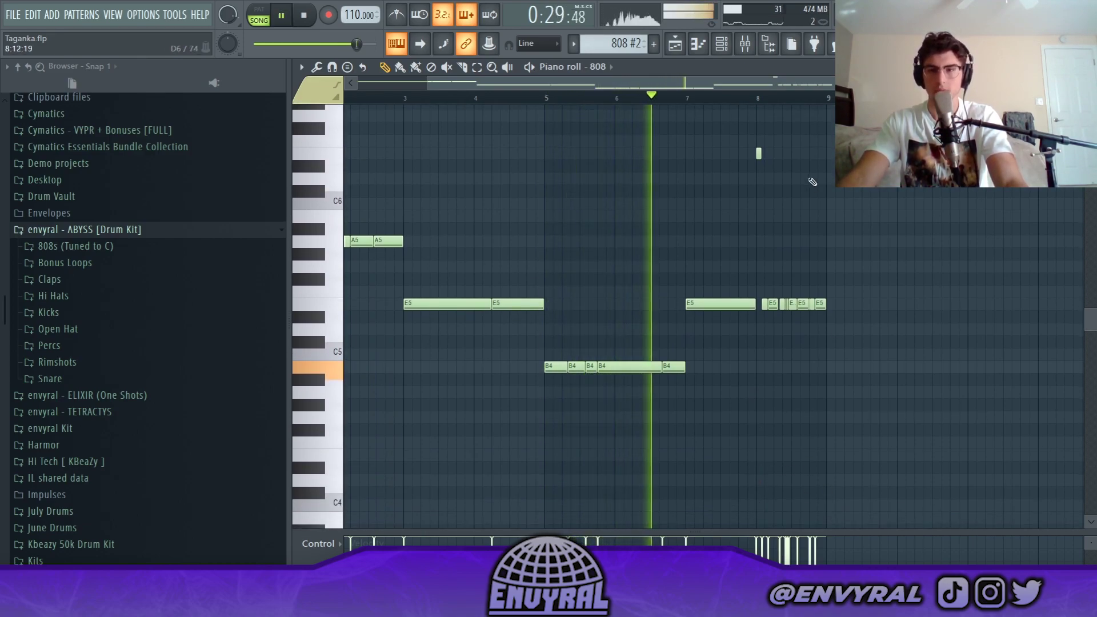
pyautogui.scroll(3, 745, 84)
pyautogui.moveTo(746, 84); pyautogui.dragTo(782, 80)
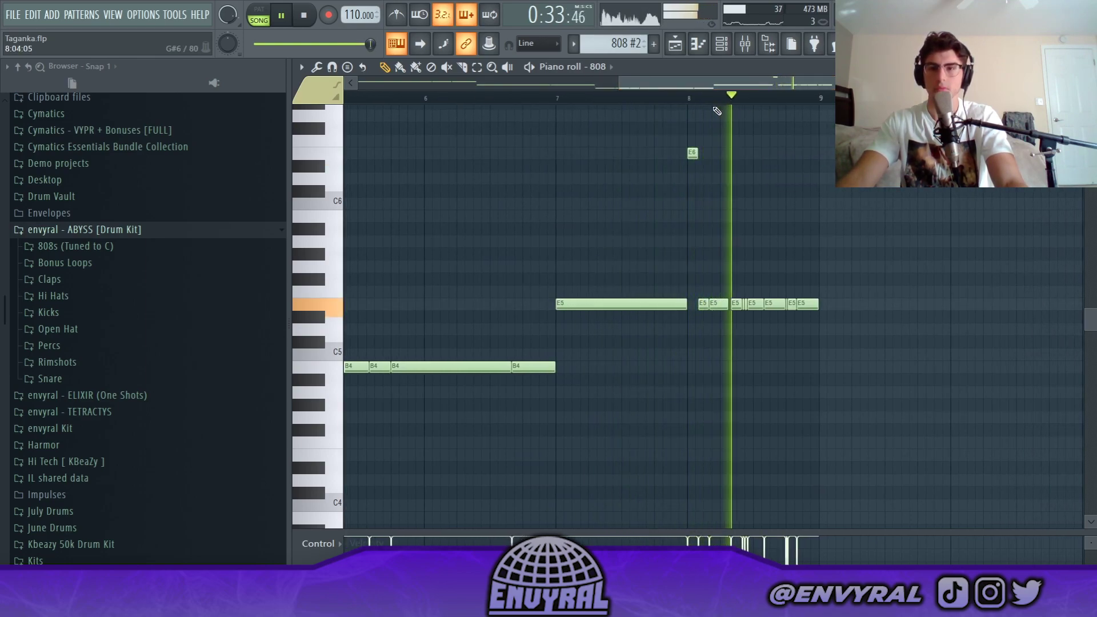
pyautogui.press('space')
# Set the snap to 1/6 step and play the 808 #2 roll from bar 8.
pyautogui.scroll(3, 718, 83)
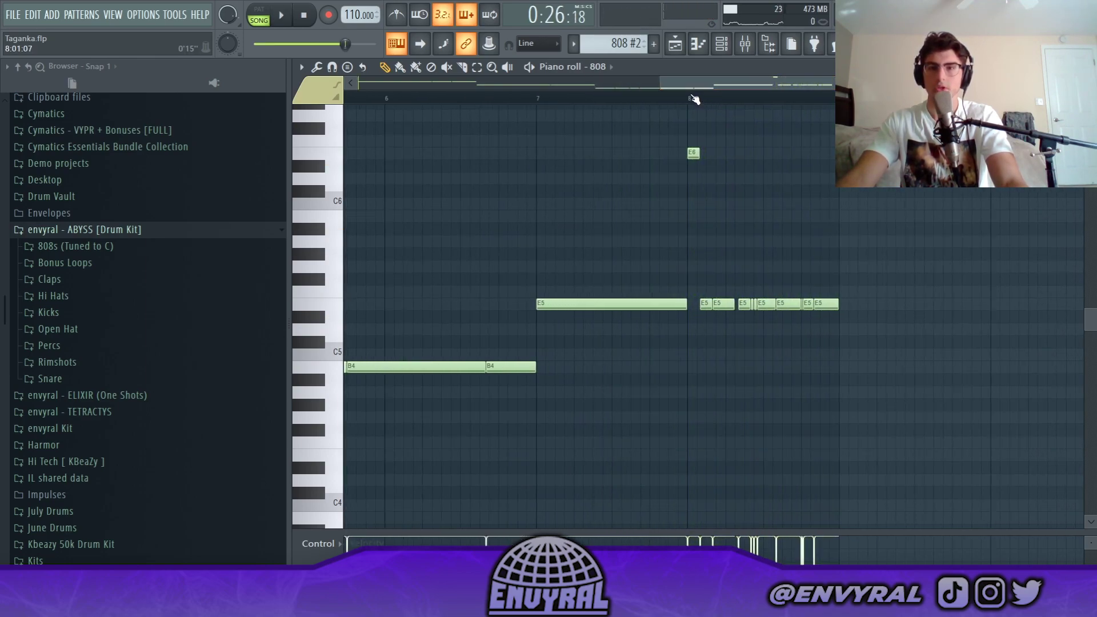
pyautogui.moveTo(717, 84); pyautogui.dragTo(734, 84)
pyautogui.click(557, 44)
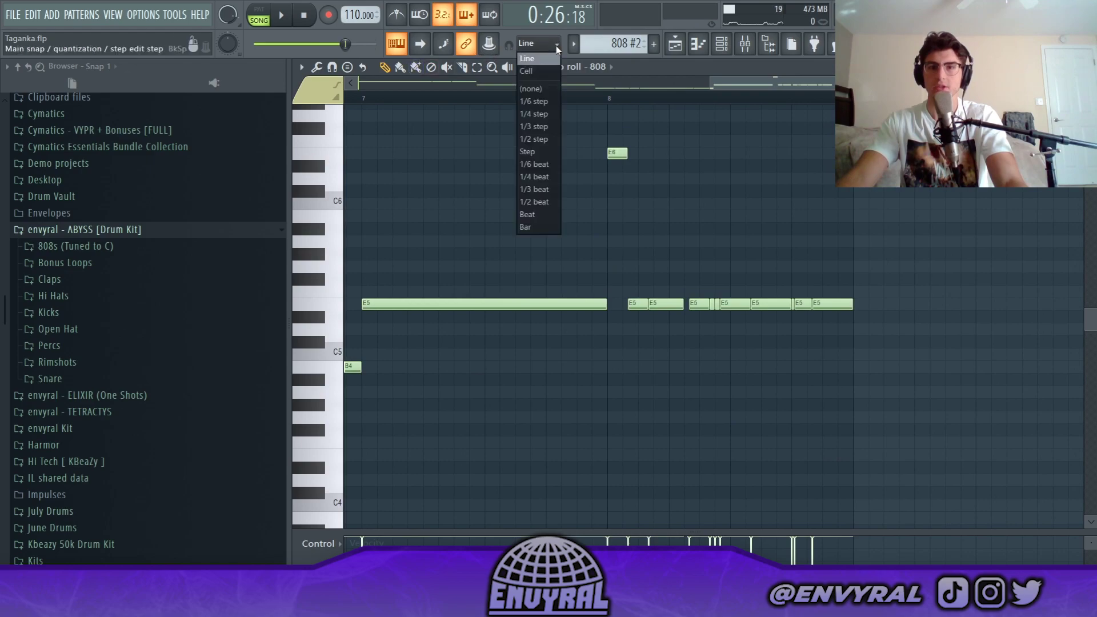
pyautogui.click(548, 105)
pyautogui.moveTo(833, 85); pyautogui.dragTo(861, 86)
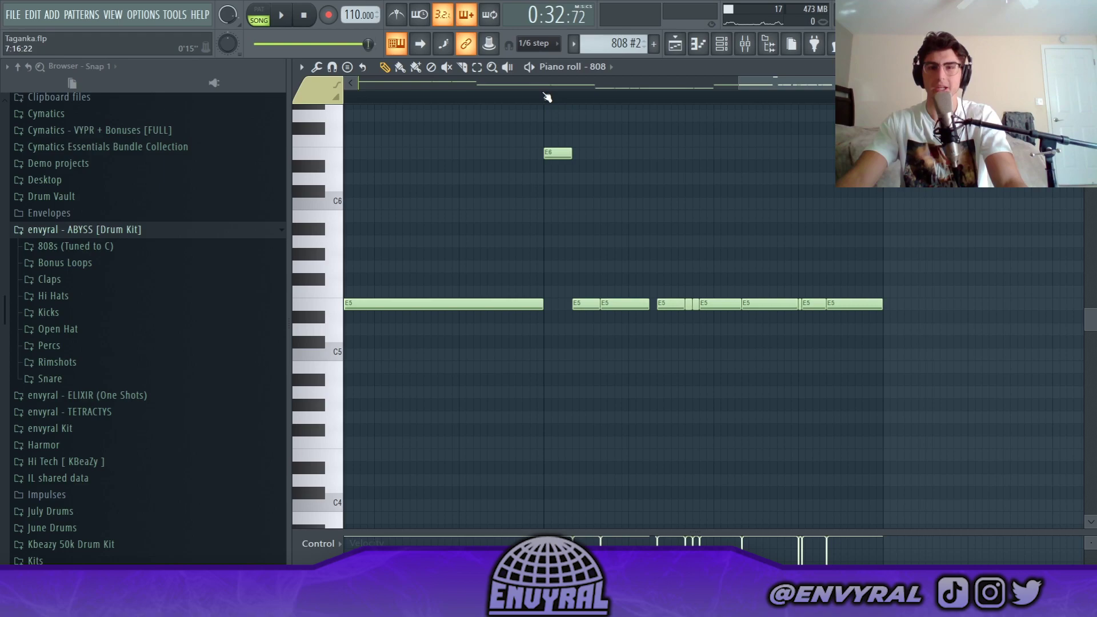
pyautogui.press('space')
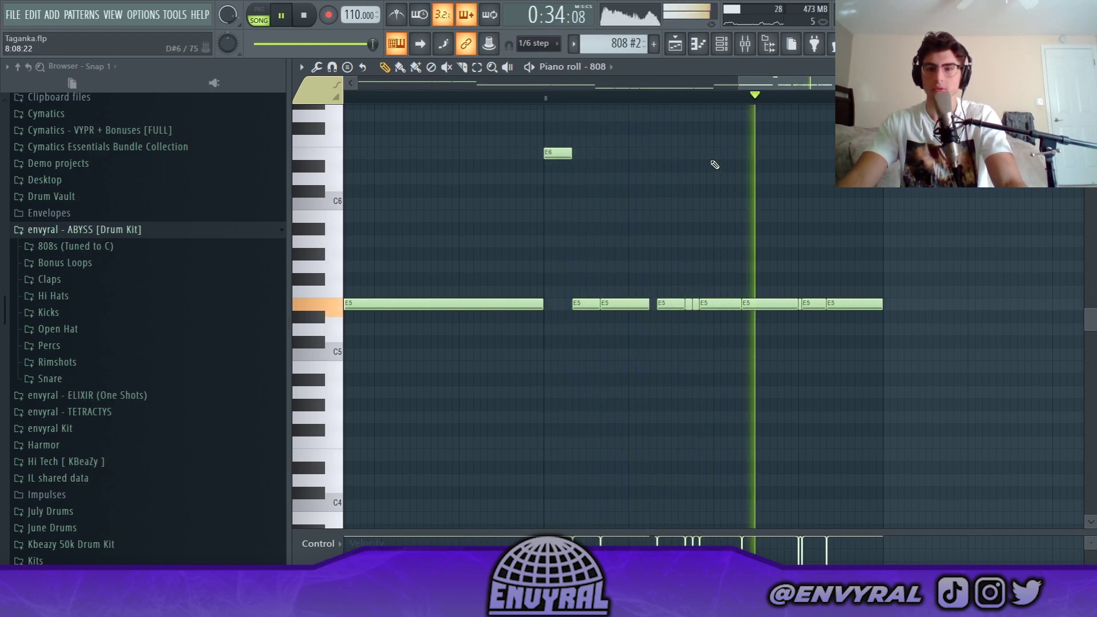
pyautogui.press('space')
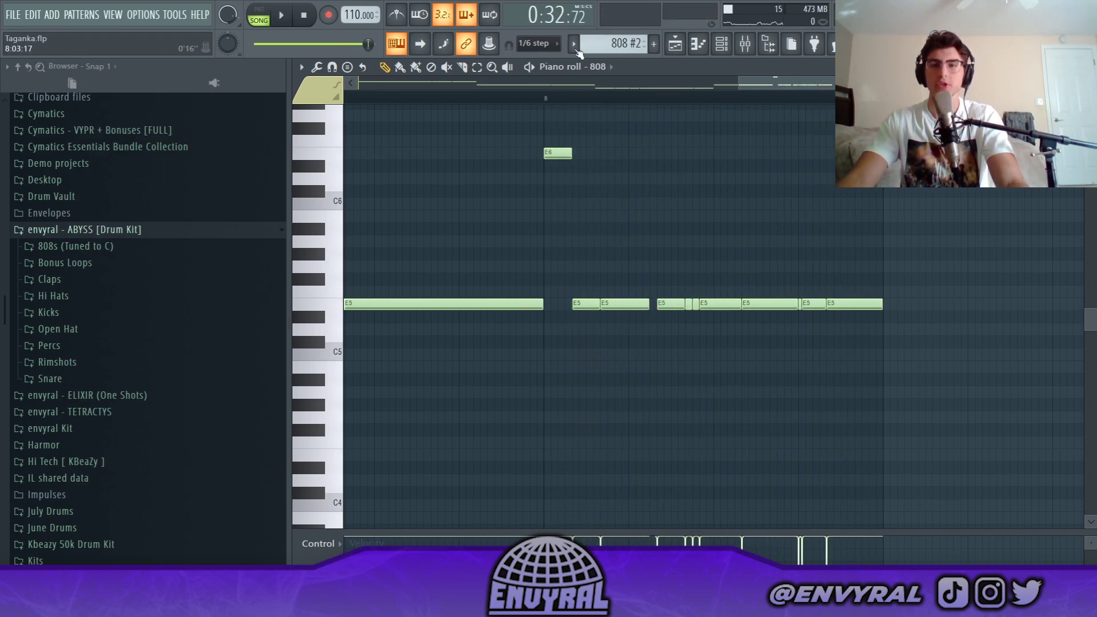
# Replay the bar 8 roll of 808 #2 in close view, audition from bar 7, and review the full pattern.
pyautogui.scroll(2, 548, 102)
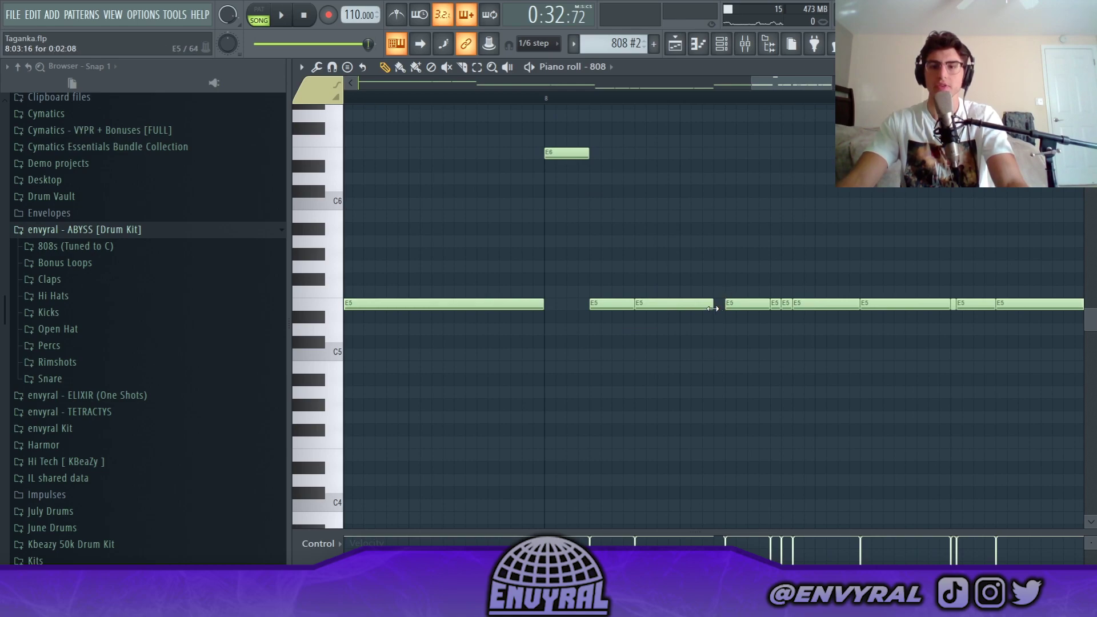
pyautogui.press('space')
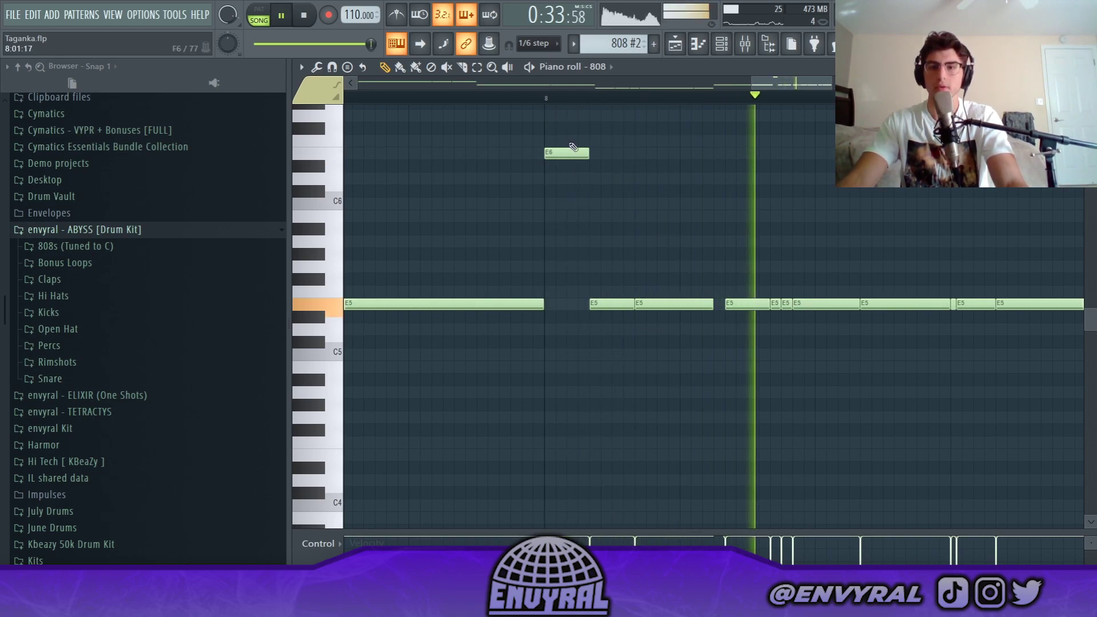
pyautogui.press('space')
pyautogui.scroll(2, 717, 96)
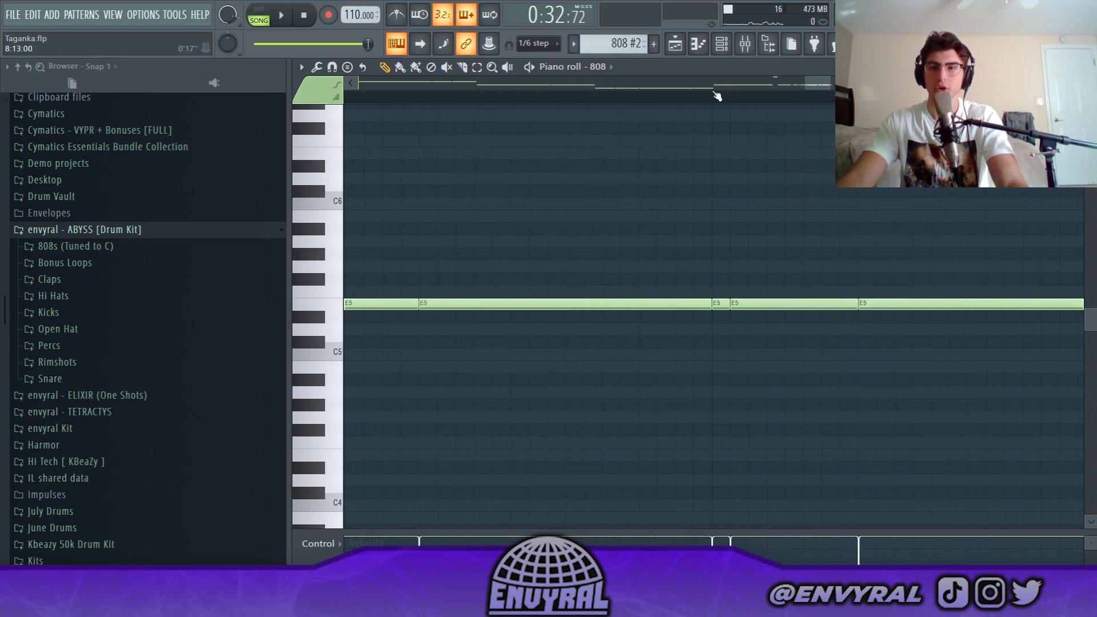
pyautogui.moveTo(828, 86); pyautogui.dragTo(591, 87)
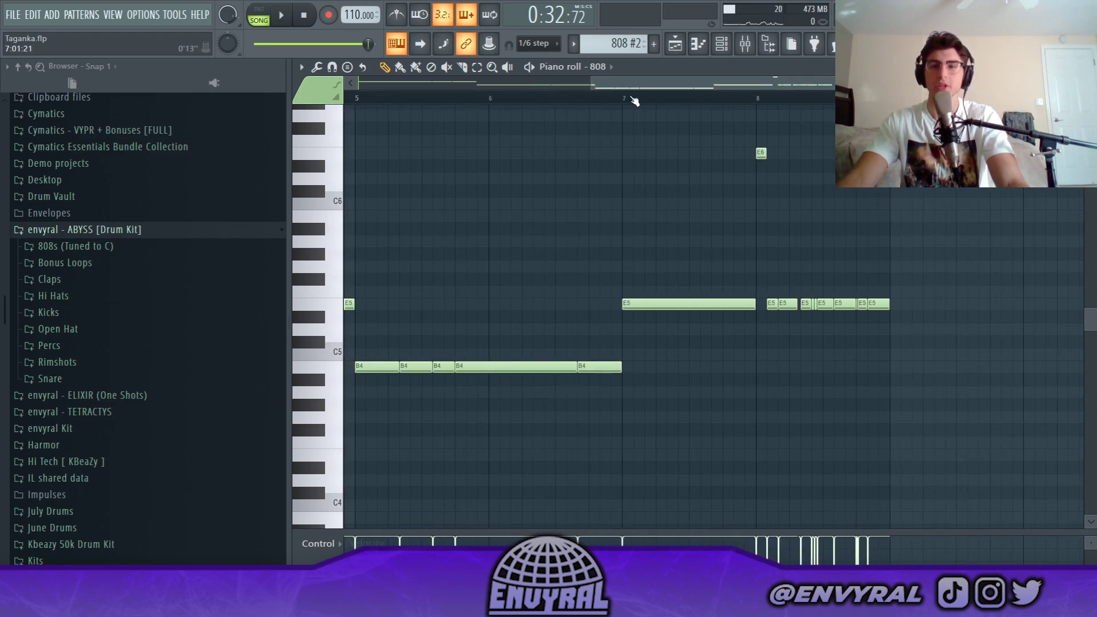
pyautogui.click(622, 97)
pyautogui.press('space')
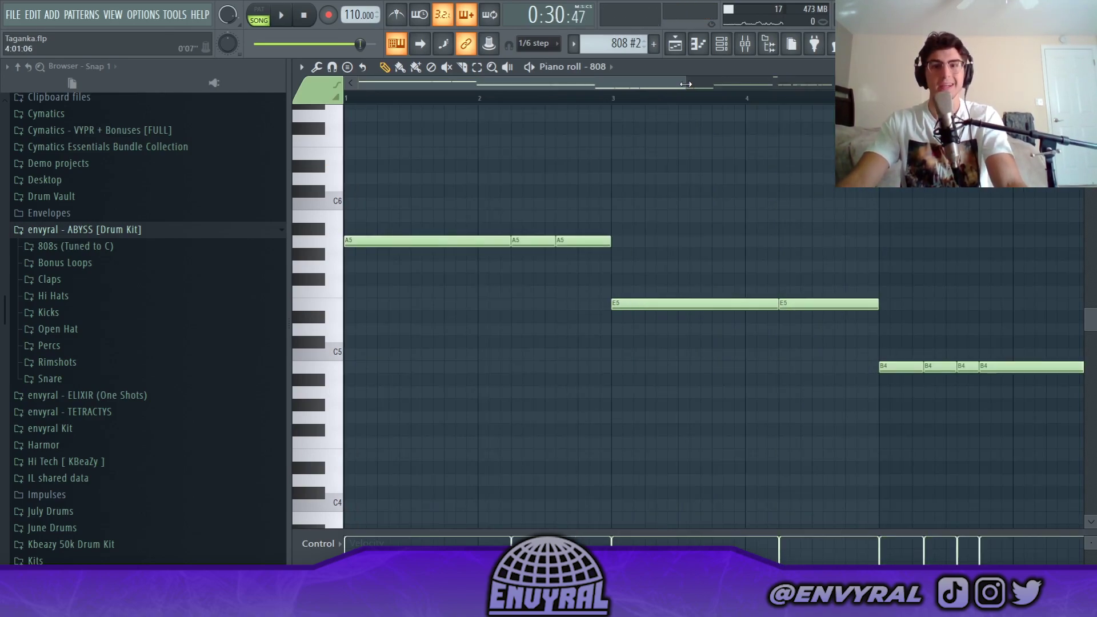
pyautogui.moveTo(685, 84); pyautogui.dragTo(1057, 86)
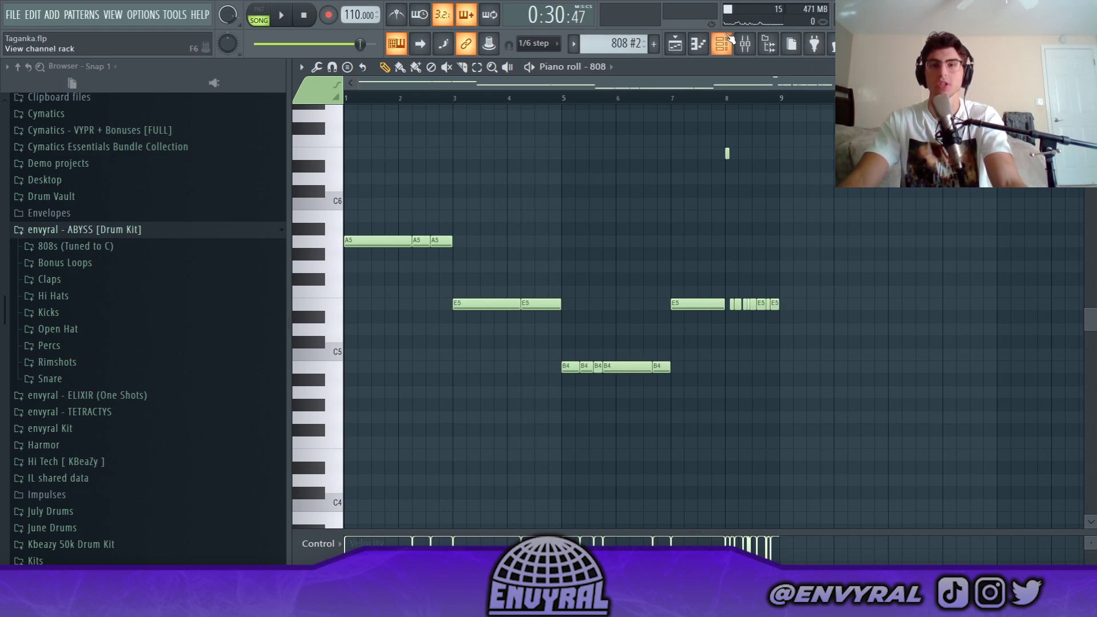
# Replace both rim clips on Track 2 with Clap - Blue Skies clips at bars 1 and 9.
pyautogui.click(680, 43)
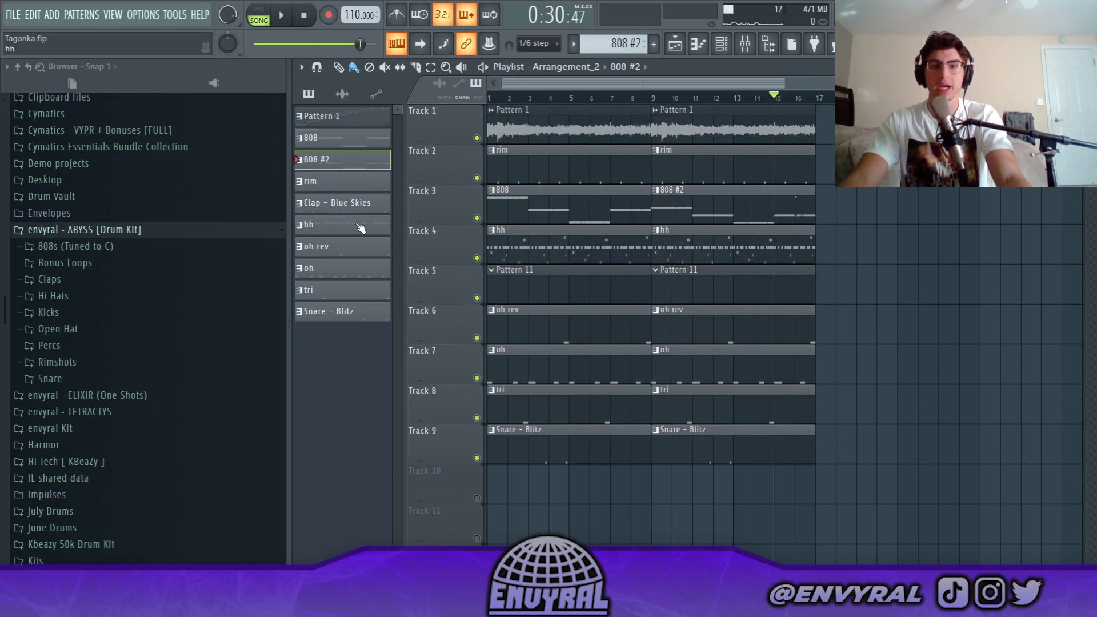
pyautogui.rightClick(690, 175)
pyautogui.rightClick(611, 173)
pyautogui.click(328, 201)
pyautogui.moveTo(513, 153); pyautogui.dragTo(406, 174)
pyautogui.moveTo(665, 167); pyautogui.dragTo(560, 165)
pyautogui.hotkey('ctrl', 'b')
pyautogui.hotkey('ctrl', 'd')
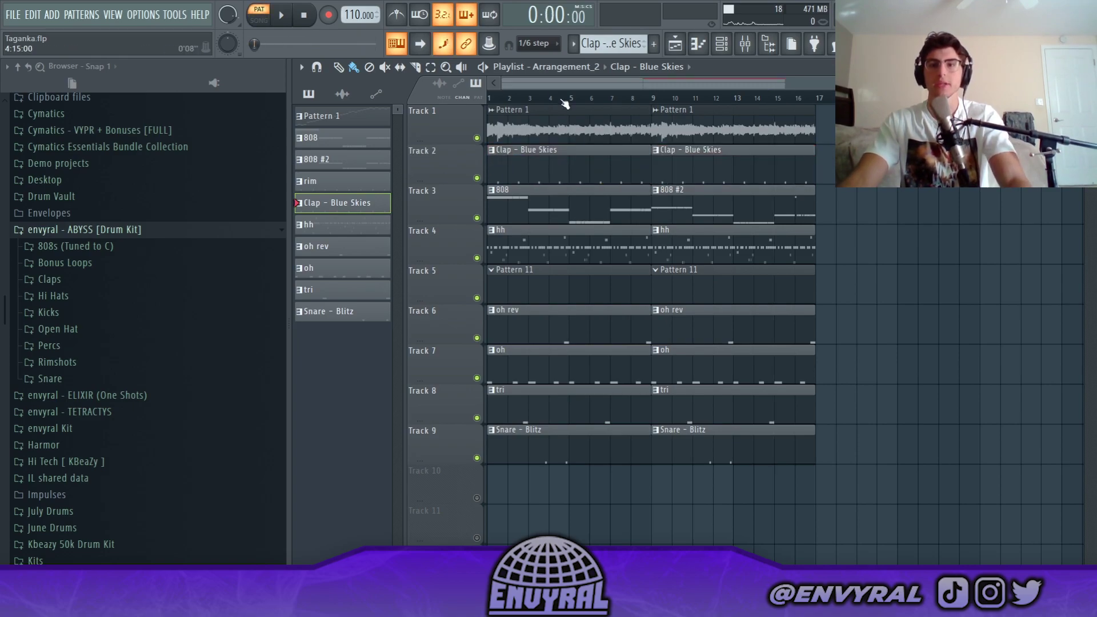
# Play Arrangement_2 from the start to hear the beat with the Clap - Blue Skies clips.
pyautogui.press('space')
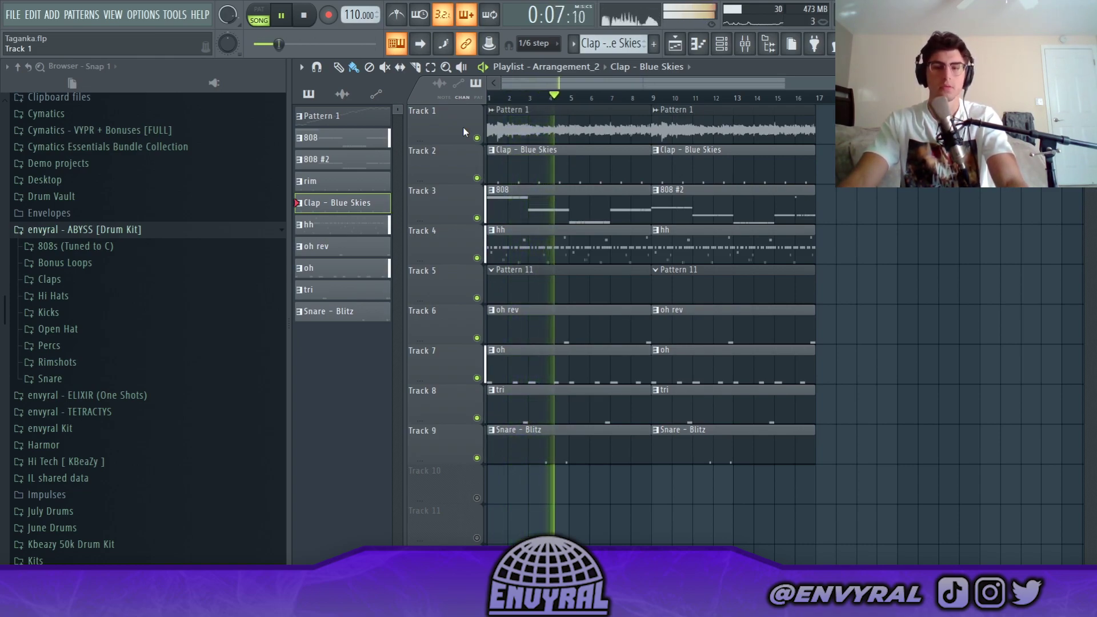
pyautogui.press('space')
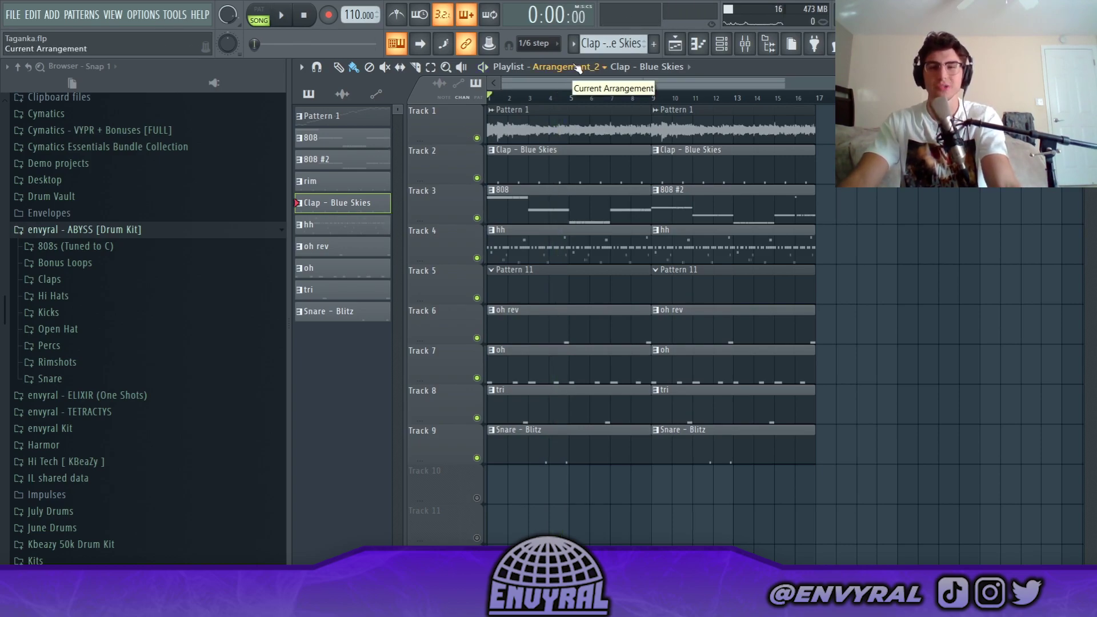
# Switch the playlist to the full Arrangement, highlight the section starting at bar 9, clear the selection, and mark bar 25 with the playhead.
pyautogui.scroll(1, 577, 69)
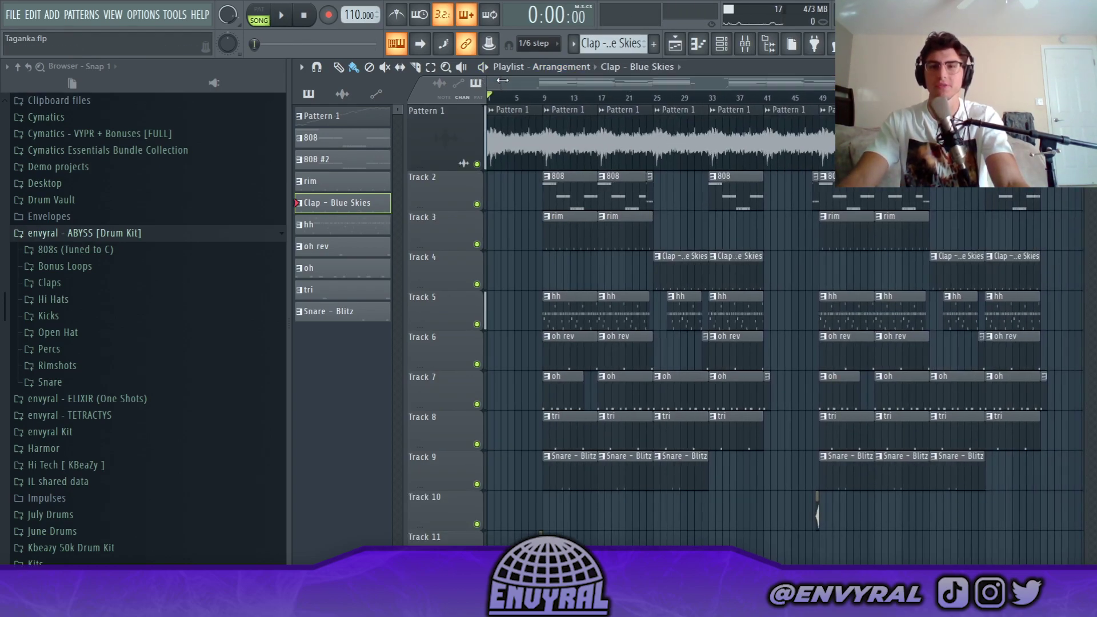
pyautogui.moveTo(548, 102); pyautogui.dragTo(587, 97)
pyautogui.hotkey('ctrl', 'e')
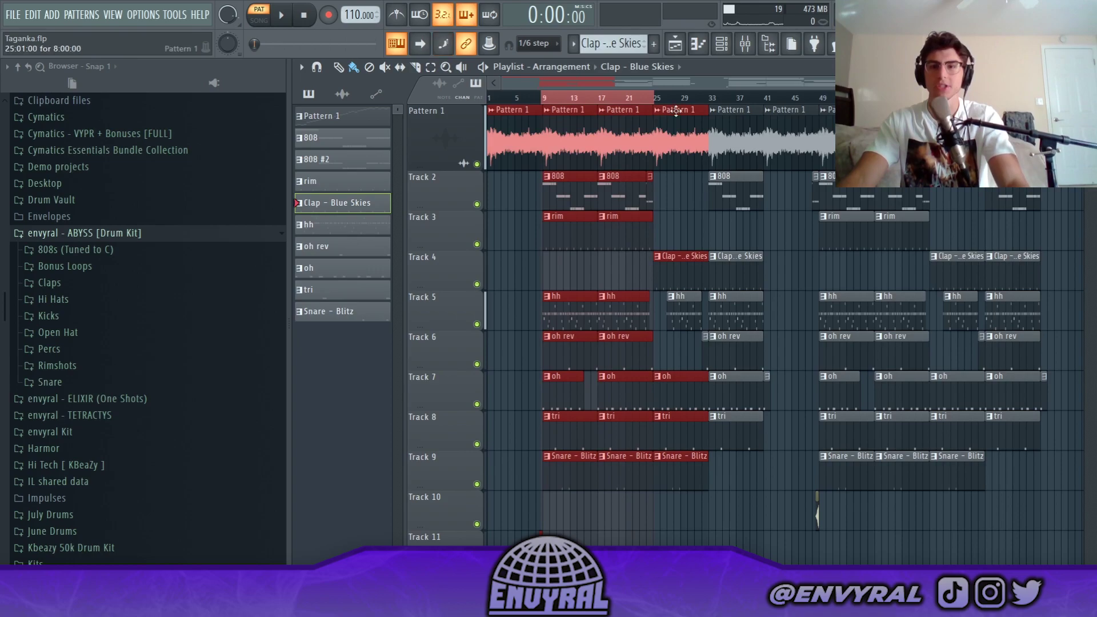
pyautogui.hotkey('ctrl', 'd')
pyautogui.click(655, 97)
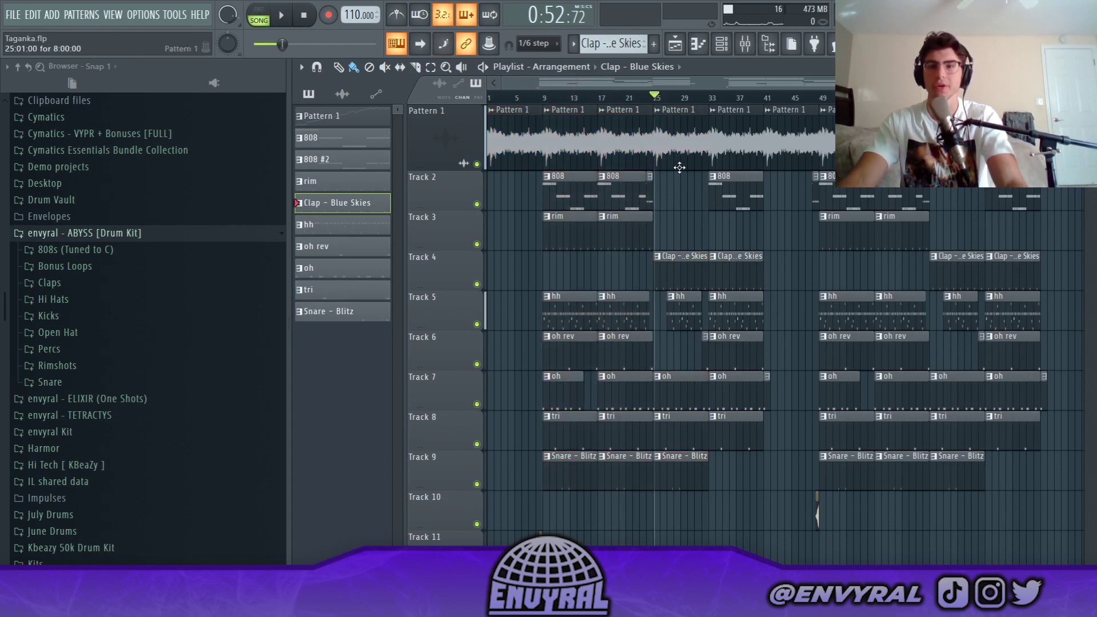
# Mark the end of the first drum section near bar 41 and examine the layout of the remaining sections.
pyautogui.click(762, 96)
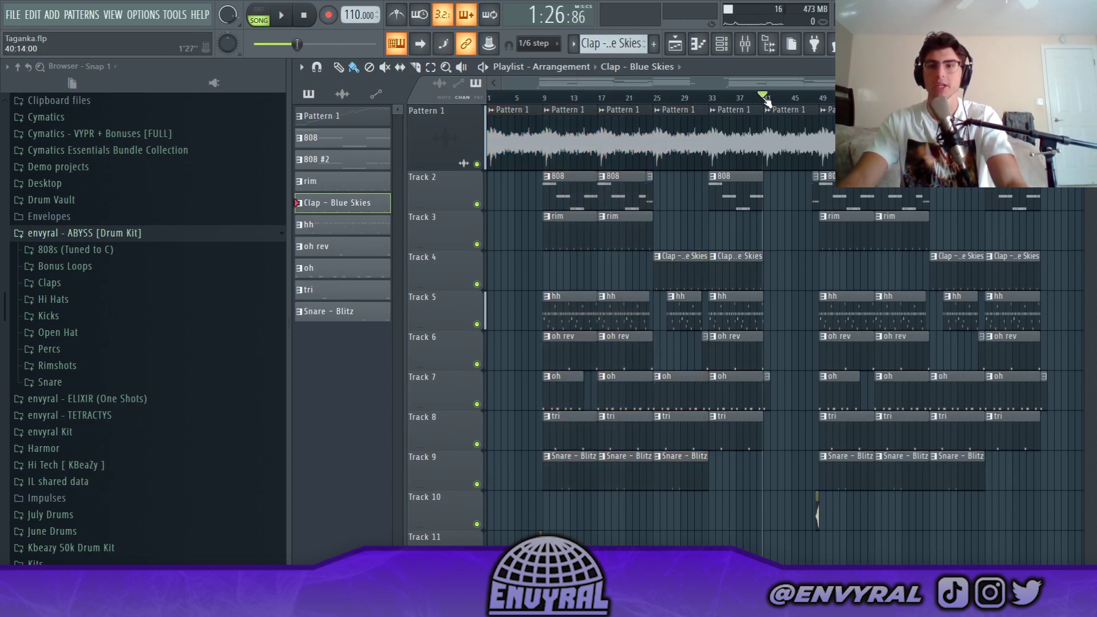
pyautogui.hscroll(3, 730, 130)
pyautogui.hscroll(3, 804, 90)
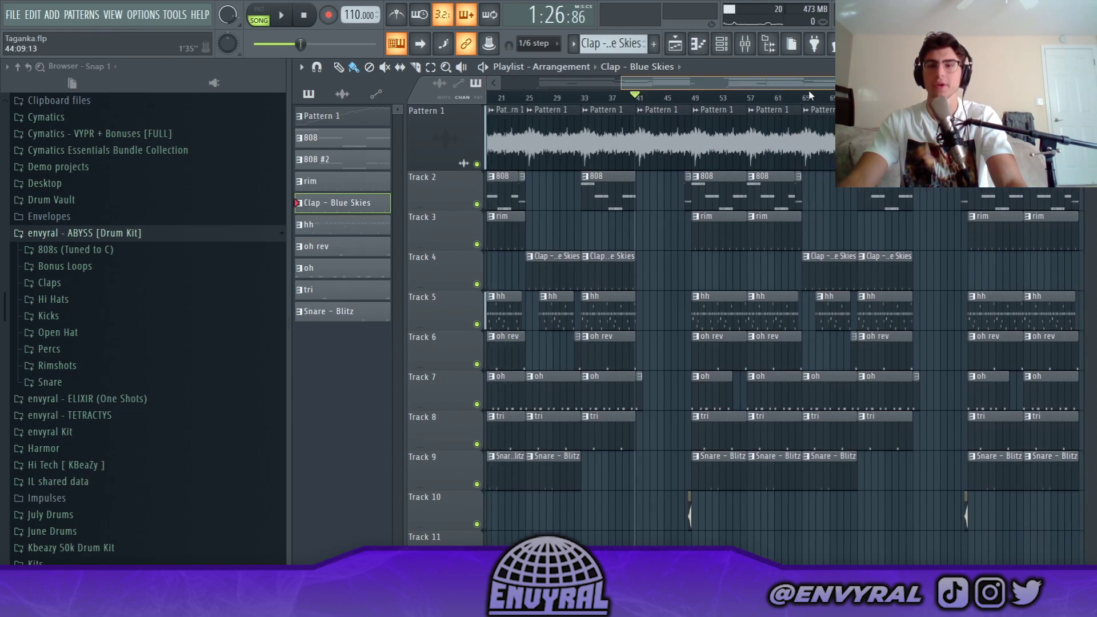
pyautogui.hscroll(-1, 501, 115)
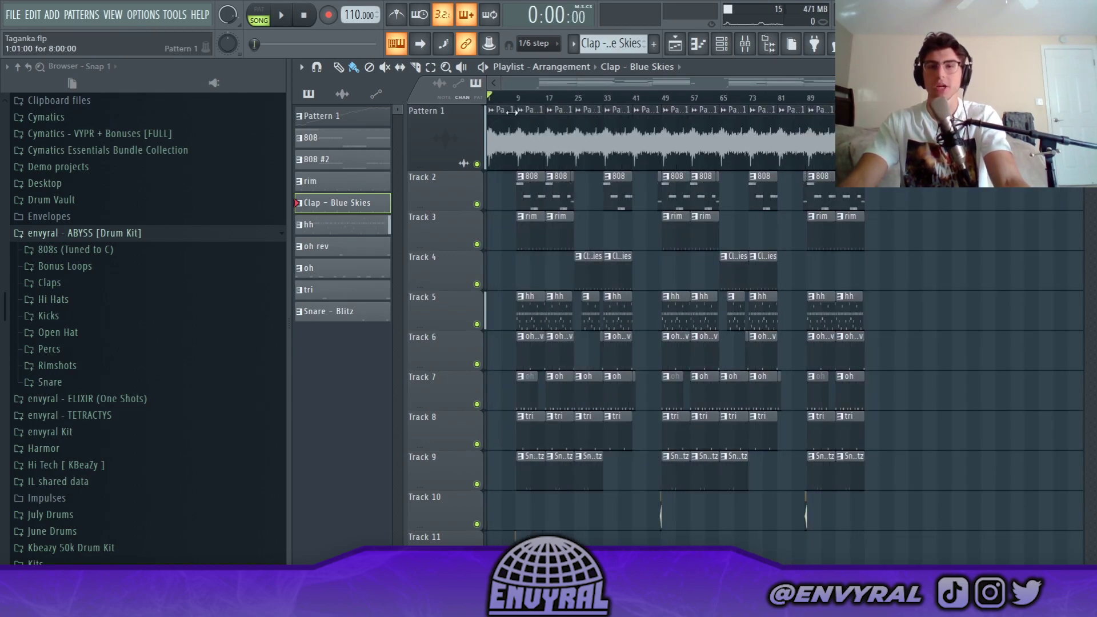